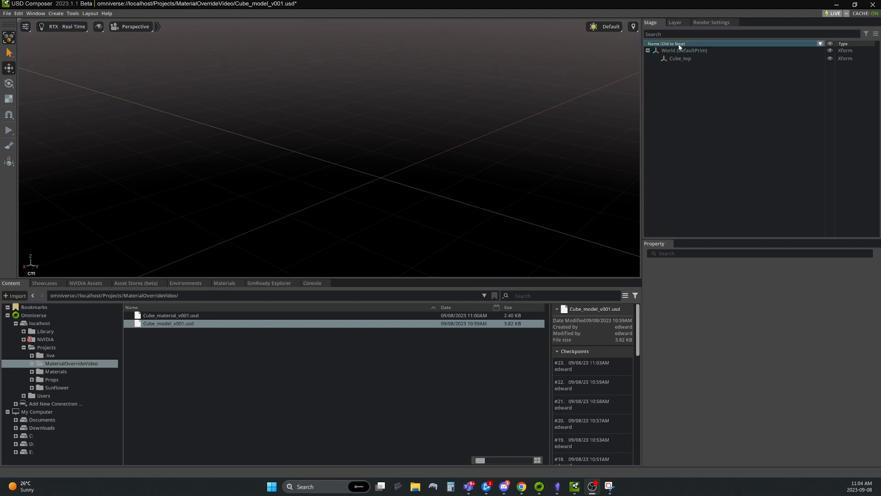
Step: Delete the Cube_top prim under World and check what remains in the root layer
click(678, 58)
key(Delete)
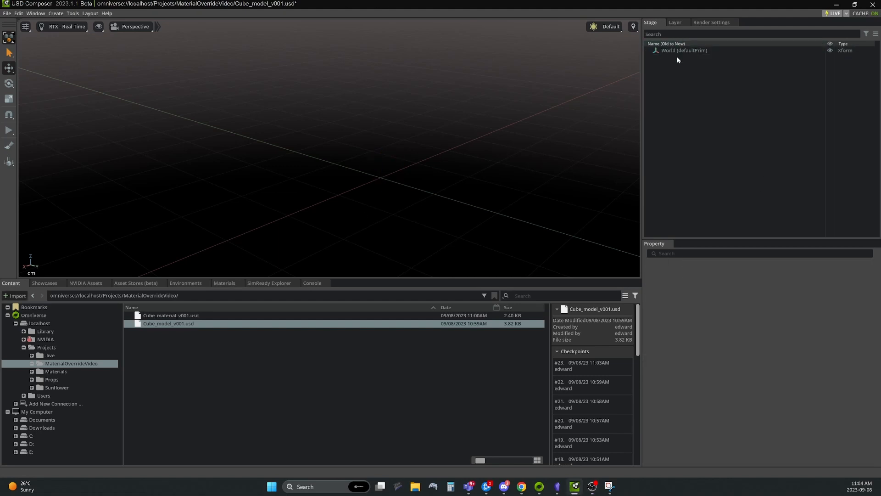
click(683, 24)
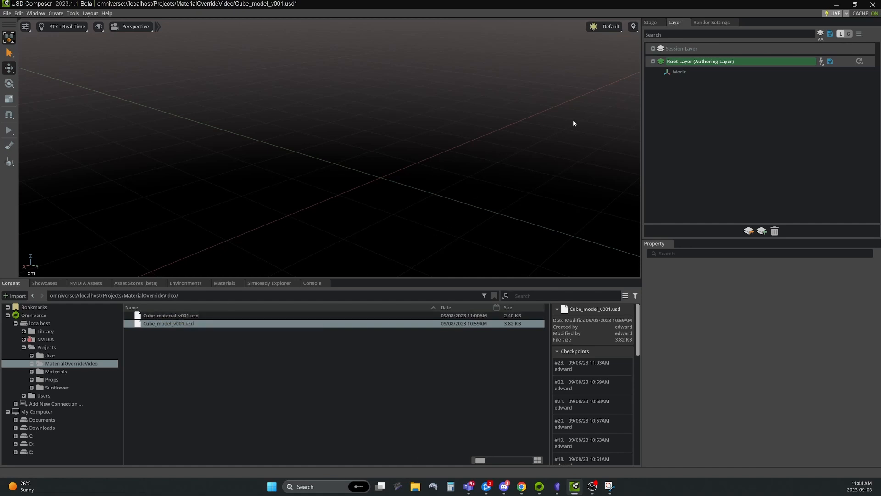
click(696, 71)
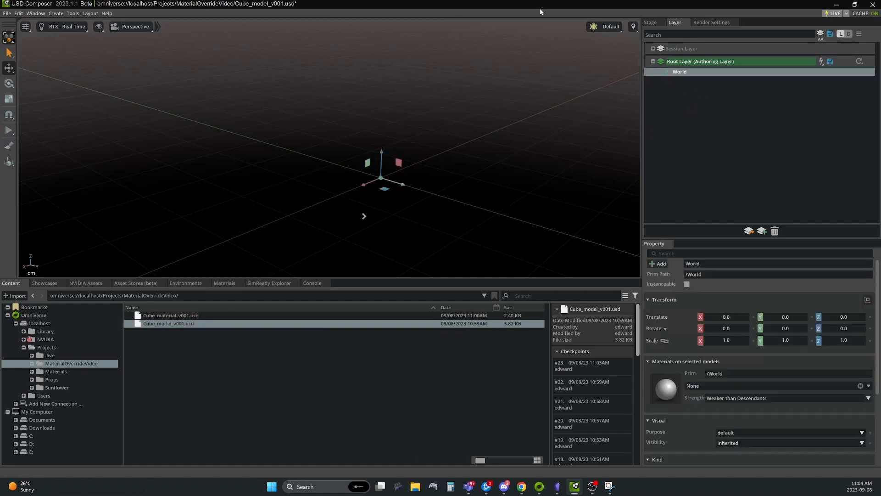
click(650, 23)
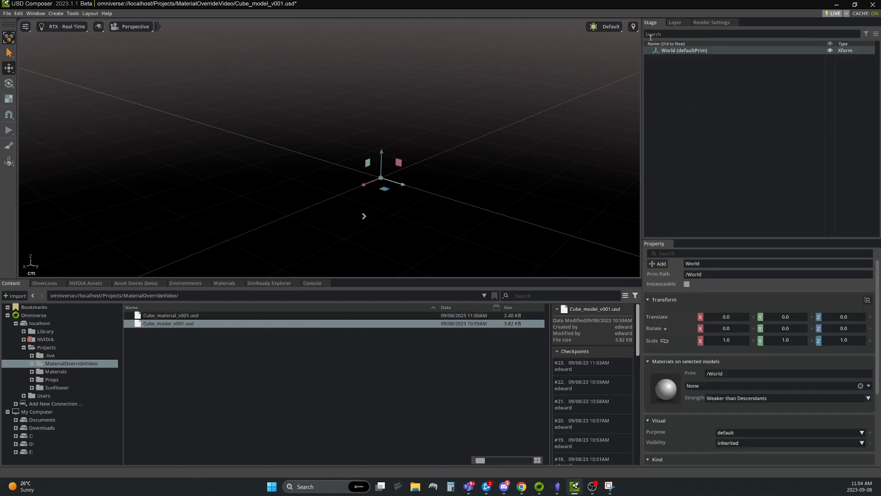
Step: Create an Xform under World and rename it Cube_top
right_click(680, 53)
mouse_move(705, 68)
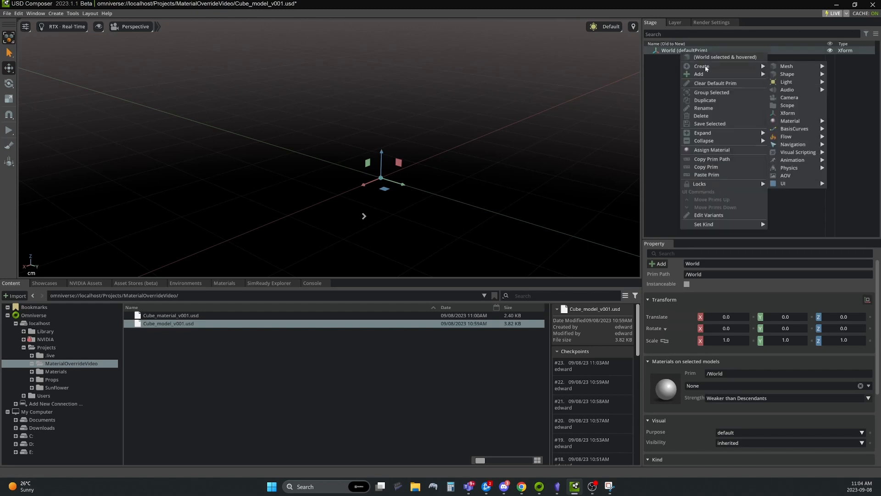
click(788, 113)
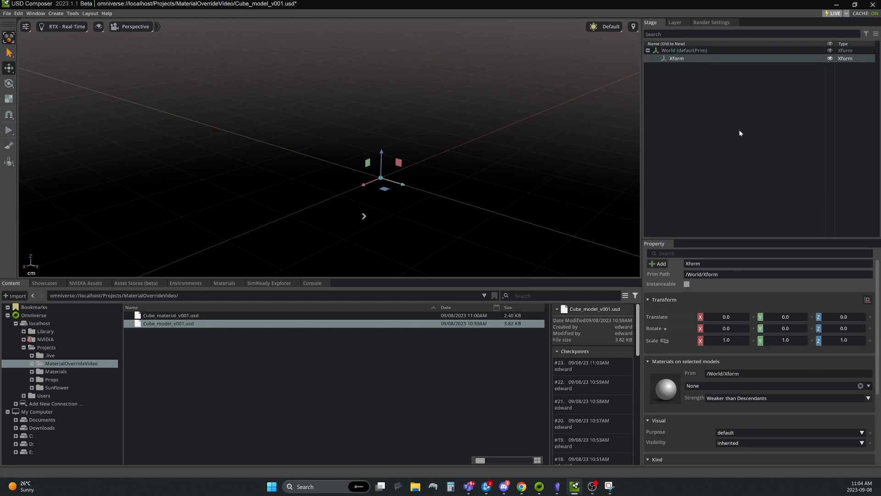
key(F2)
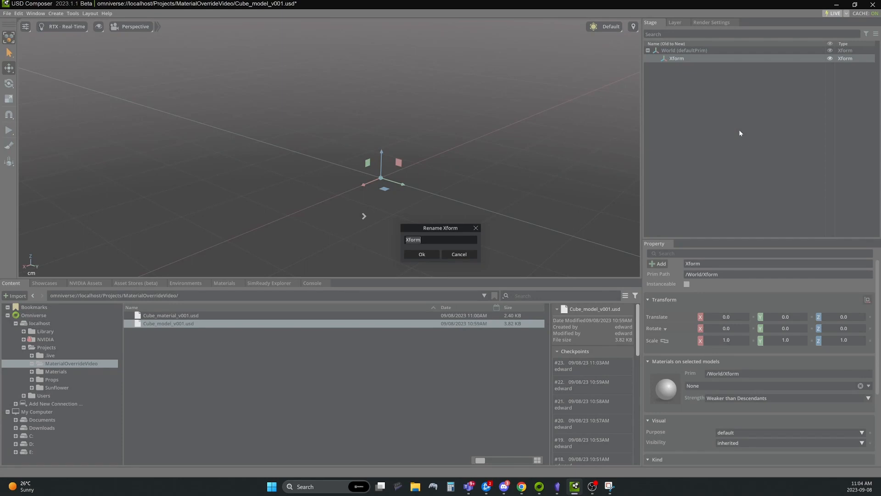
text(Cube_top)
key(Return)
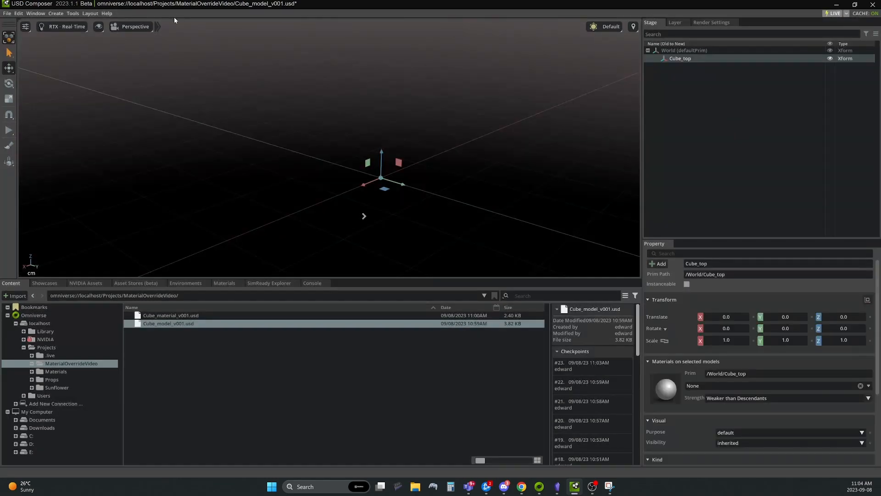
Step: Create a cube mesh and parent it under the Cube_top Xform
click(55, 13)
mouse_move(68, 29)
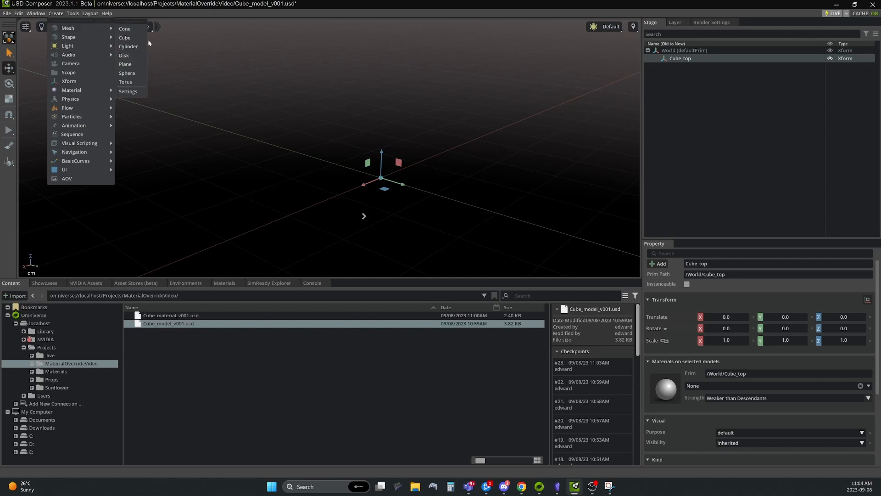
click(125, 38)
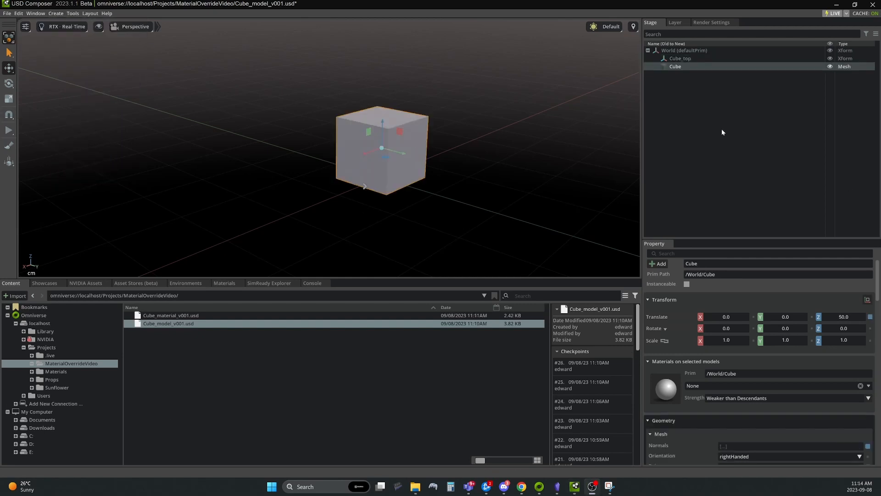
drag(687, 66, 688, 58)
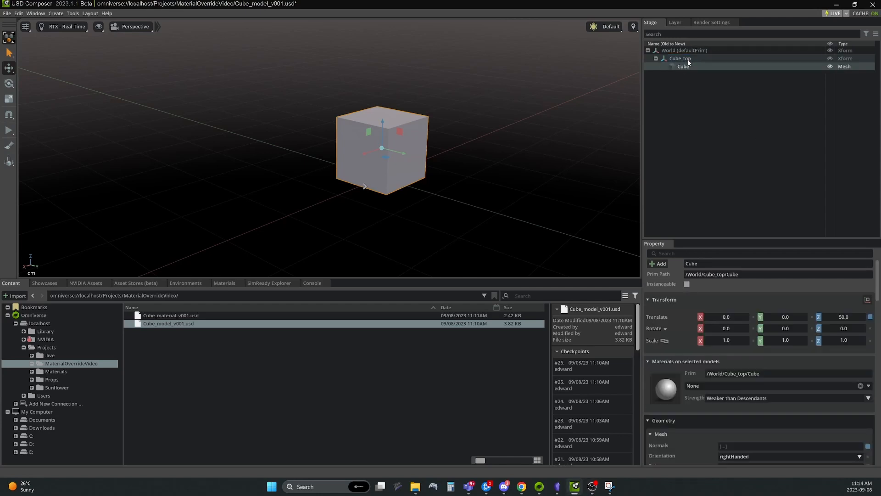
click(680, 96)
Step: Create an OmniPBR material on the cube and raise its blue albedo value to about 0.8
click(405, 155)
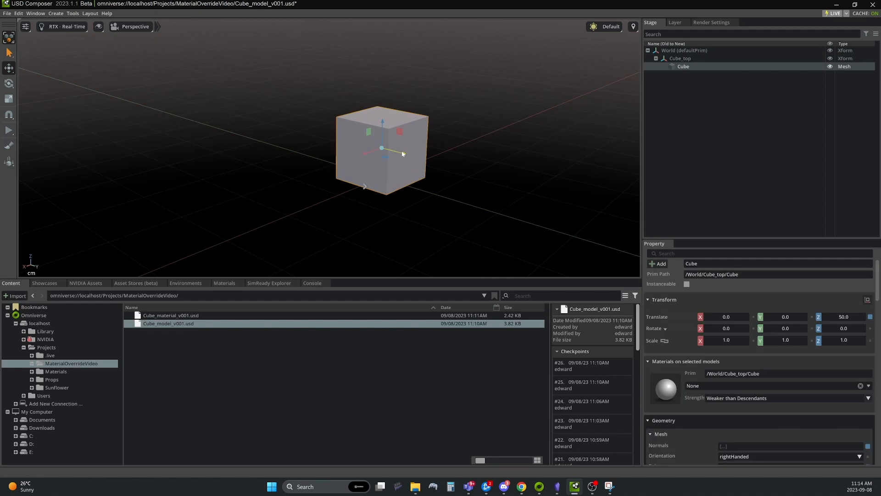
right_click(403, 152)
mouse_move(434, 170)
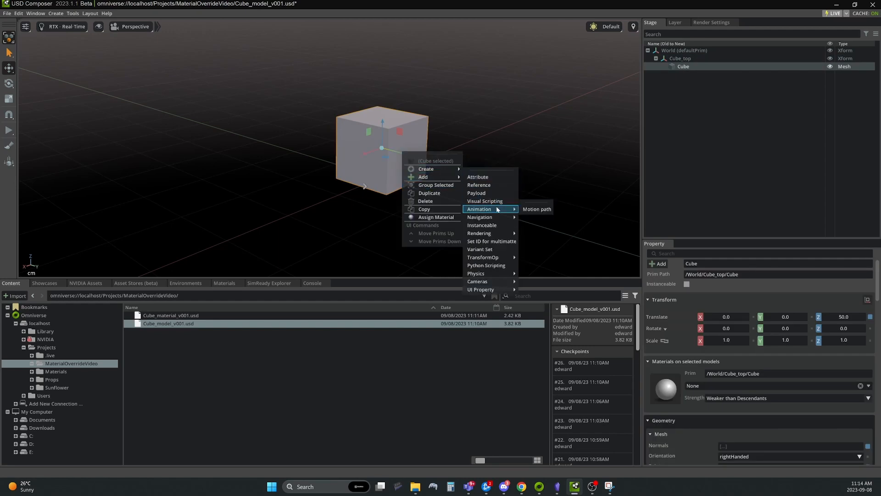
mouse_move(487, 225)
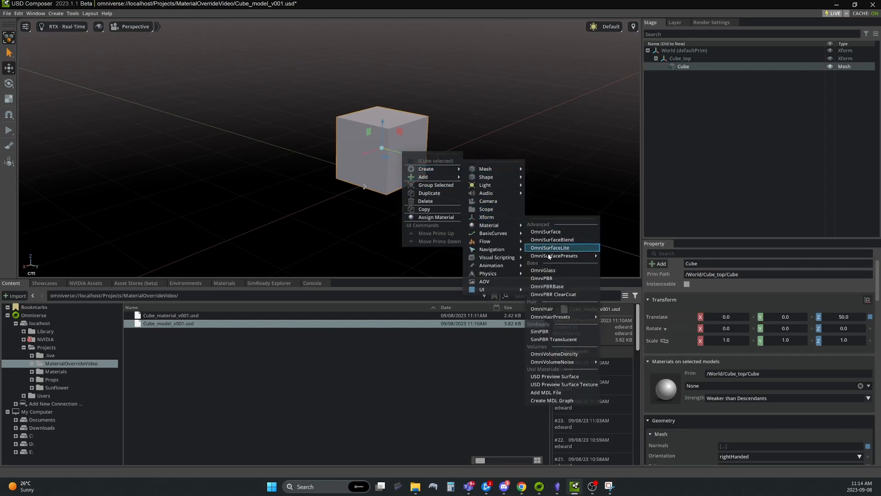
click(544, 279)
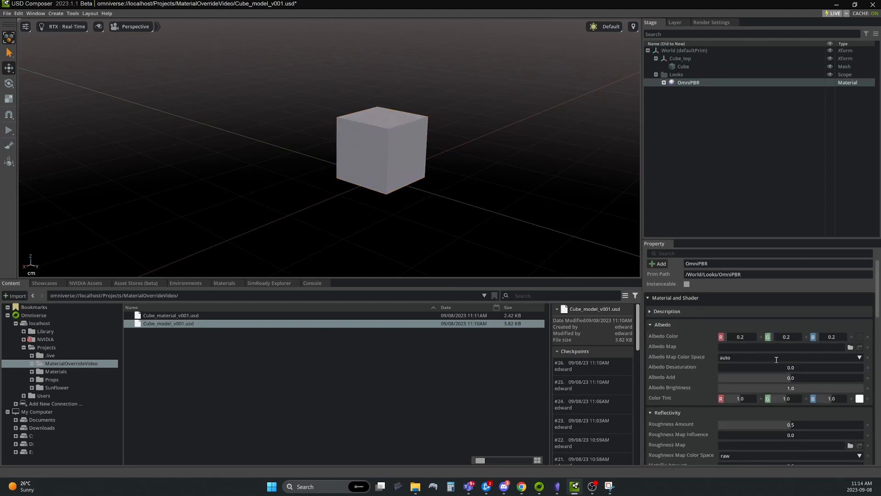
drag(826, 339, 829, 338)
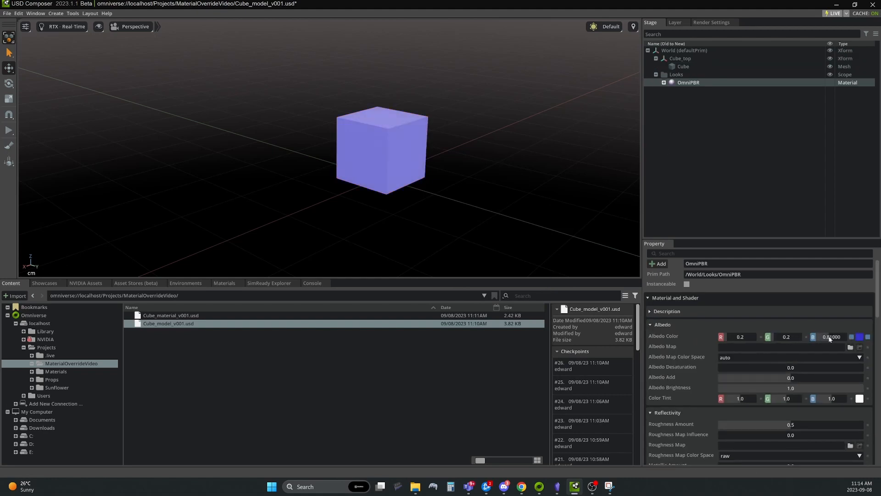
Step: Move the Looks scope with its OmniPBR material under Cube_top, alongside the cube mesh
click(673, 75)
shift+click(680, 82)
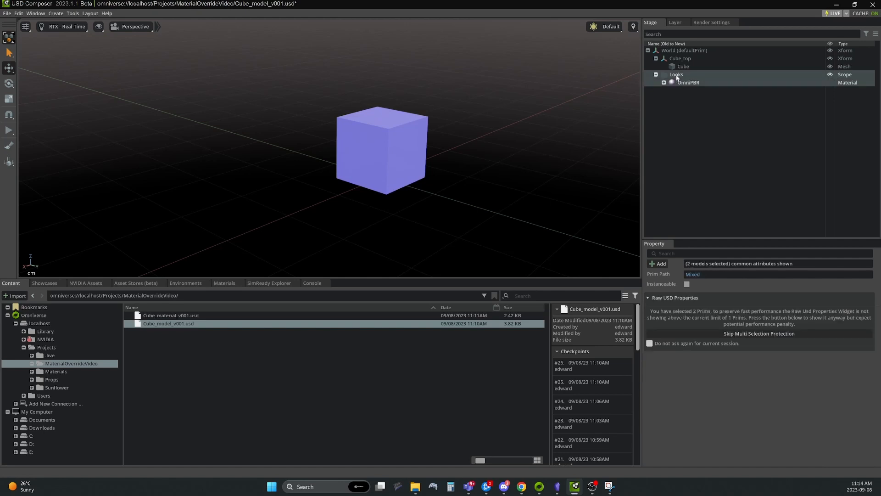
drag(677, 76, 679, 60)
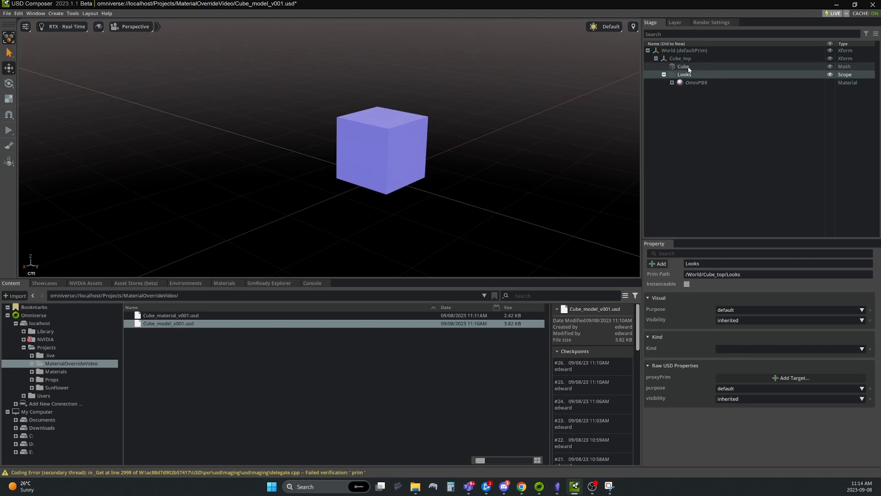
click(687, 68)
click(688, 75)
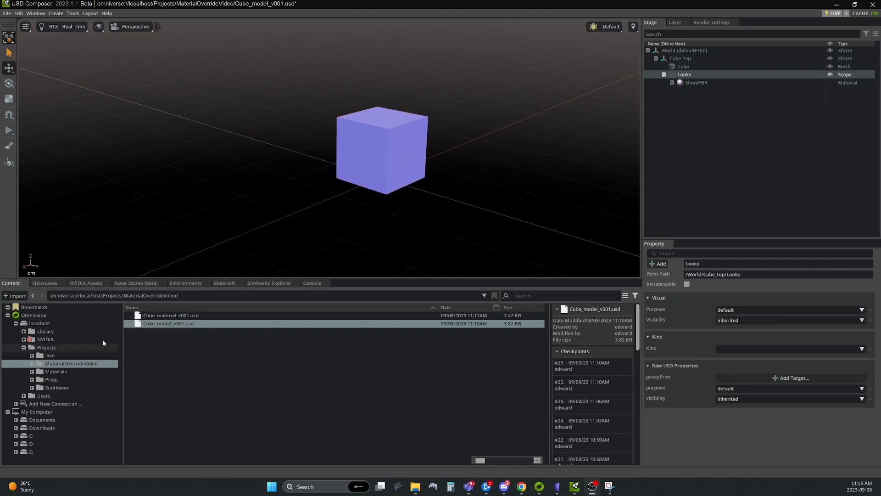
Step: Create sublayer Cube_material_v001.usd under the root layer, overwriting the existing file without transferring root contents, and save the layers
click(674, 23)
click(716, 66)
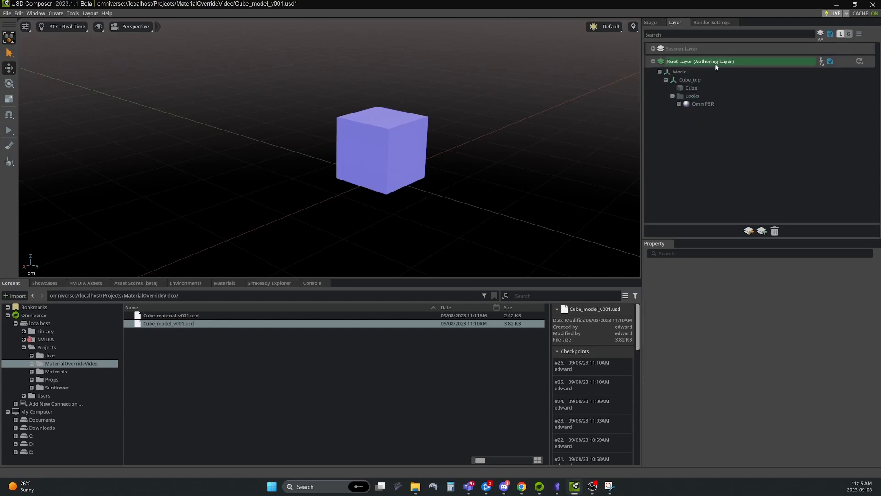
click(762, 231)
click(411, 158)
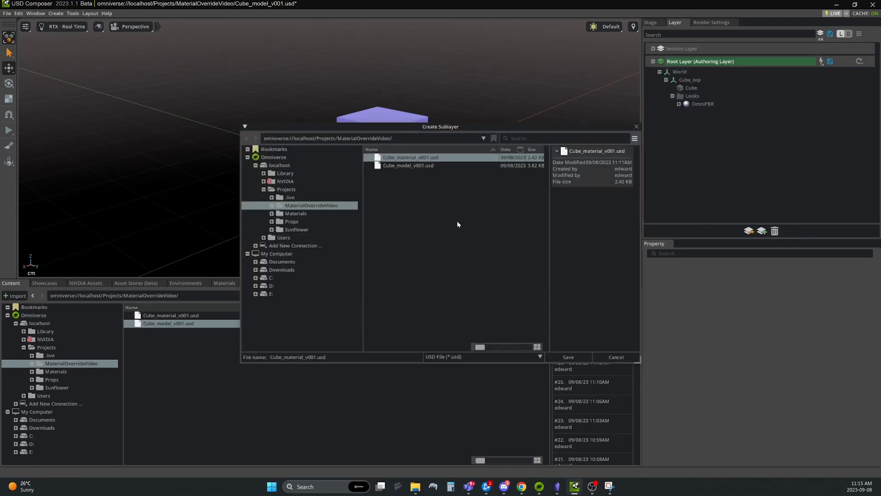
click(569, 358)
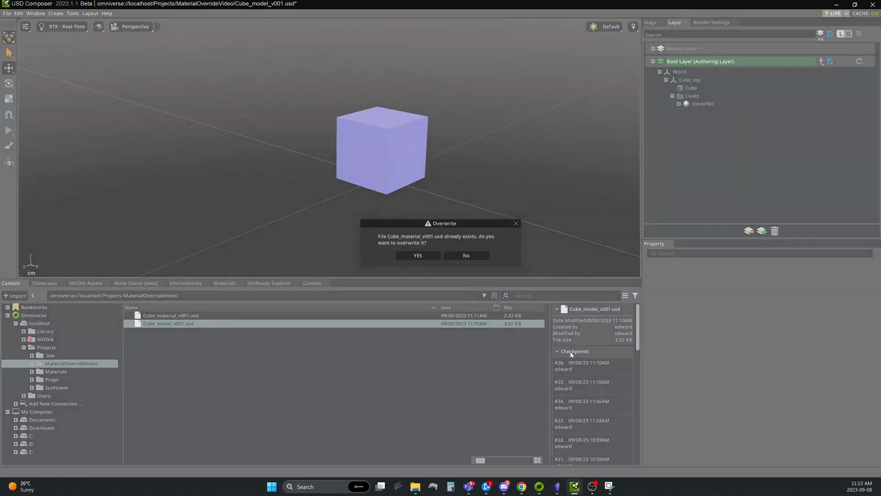
click(425, 255)
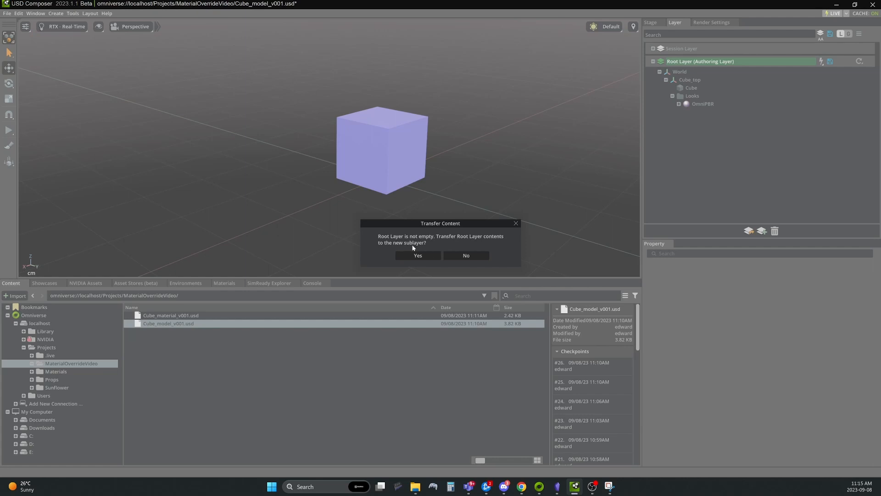
click(475, 255)
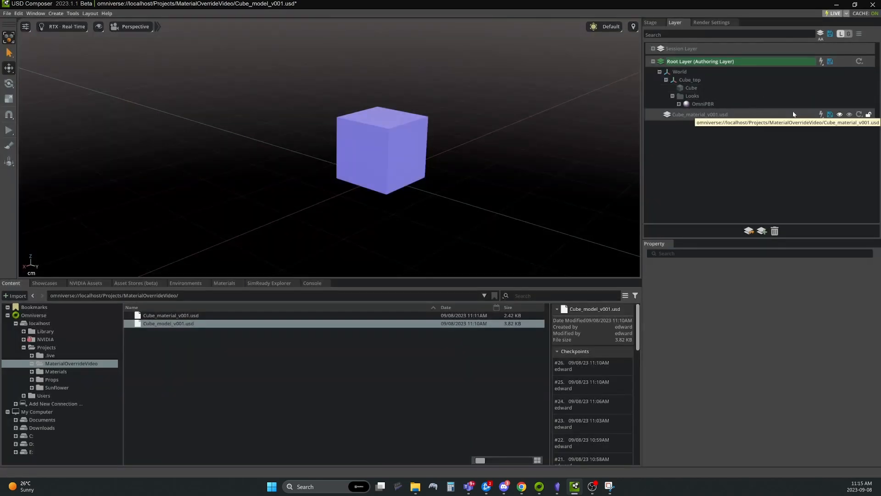
click(830, 61)
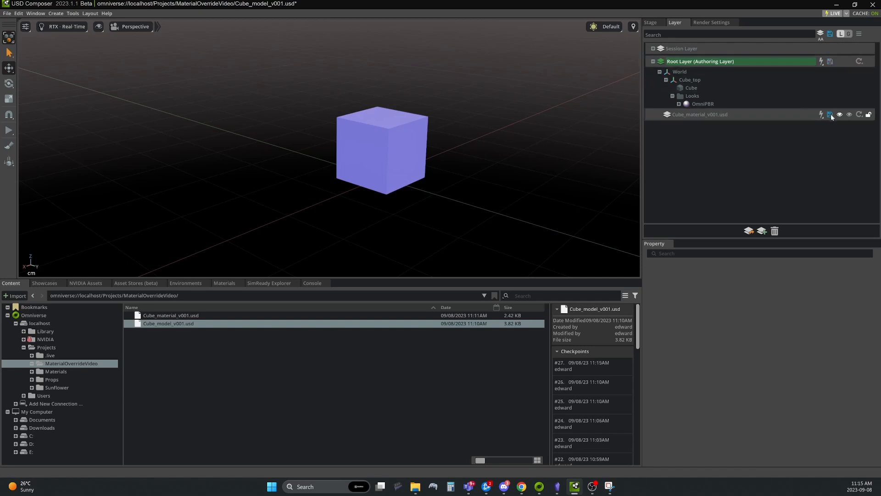
Step: Make Cube_material_v001.usd the authoring layer and create an OmniPBR material on the cube with albedo color 2.0, 0.0, 0.0
double_click(748, 114)
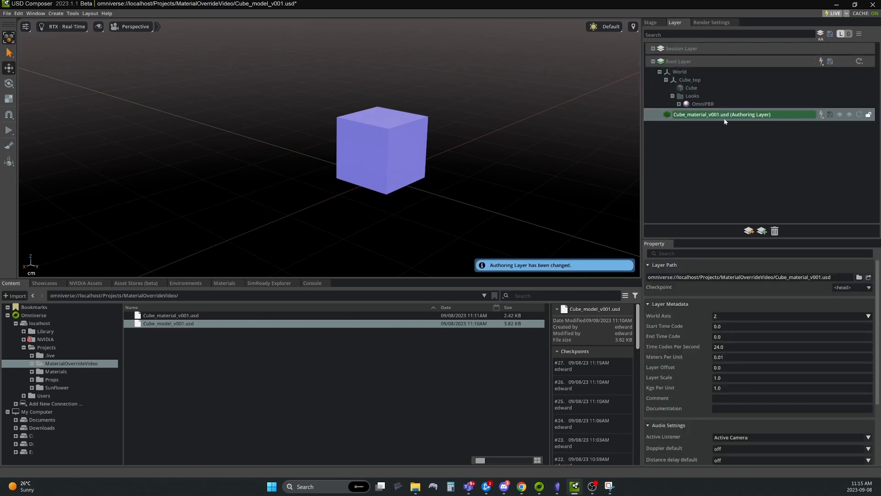
click(388, 161)
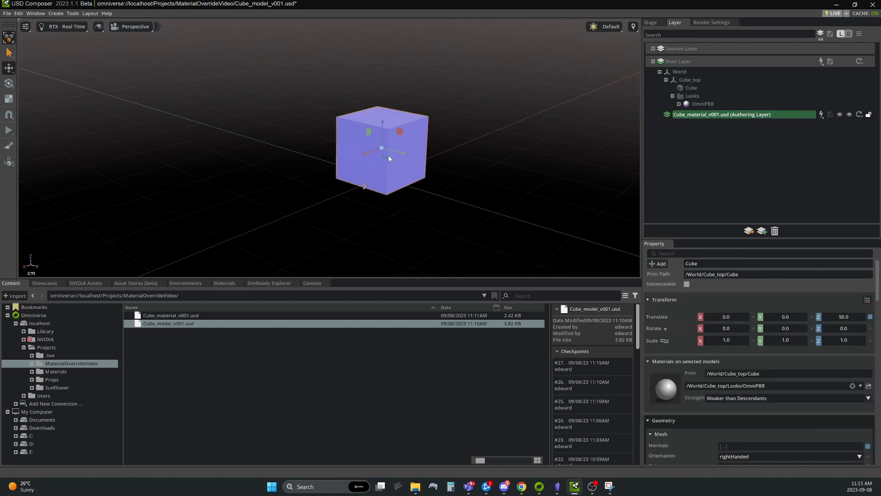
right_click(389, 156)
mouse_move(420, 175)
mouse_move(477, 230)
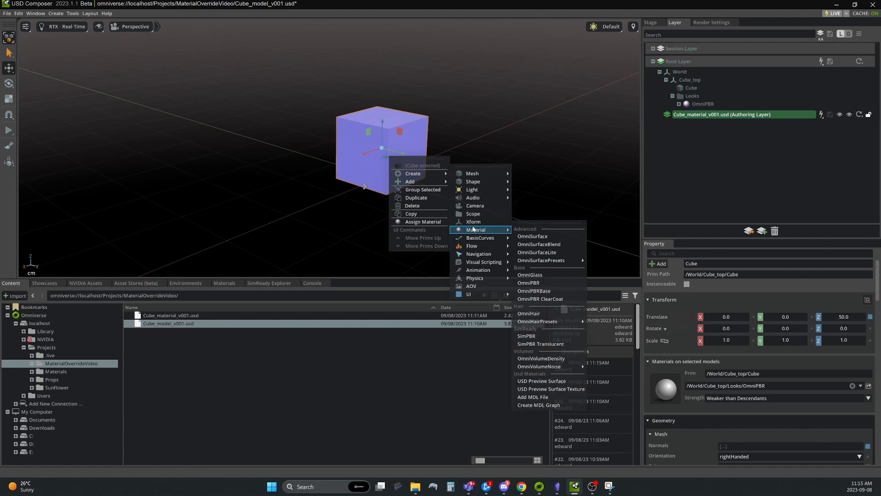
click(529, 283)
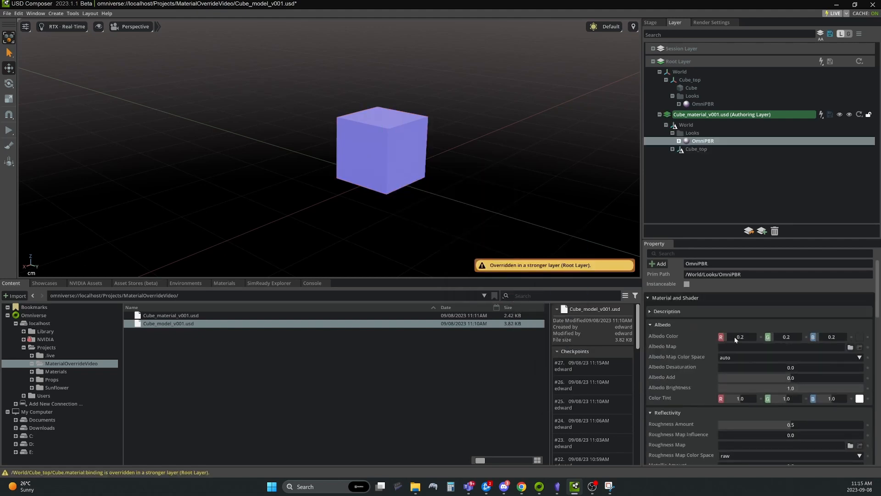
drag(736, 337, 771, 339)
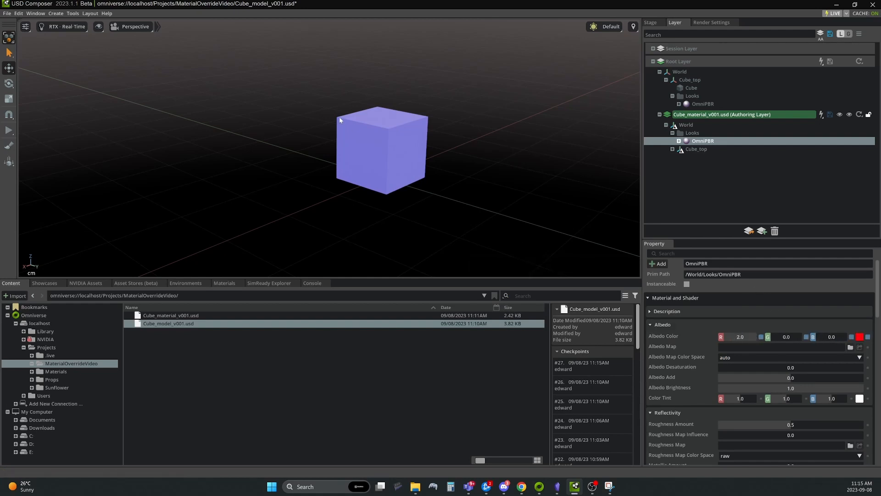
Step: Save the material edits in the Cube_material_v001.usd sublayer
click(652, 115)
click(659, 115)
click(830, 116)
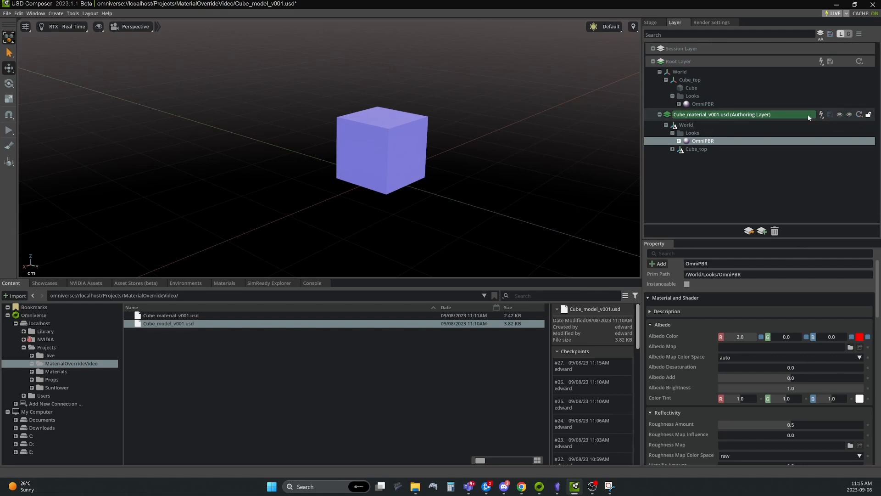
Step: Make the root layer the authoring layer and remove the Cube_material_v001.usd sublayer from the stage
right_click(782, 117)
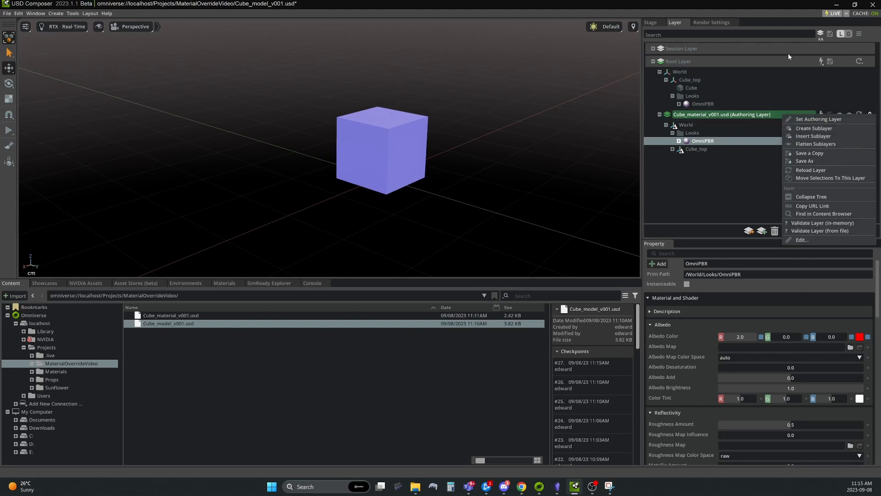
click(773, 65)
double_click(772, 65)
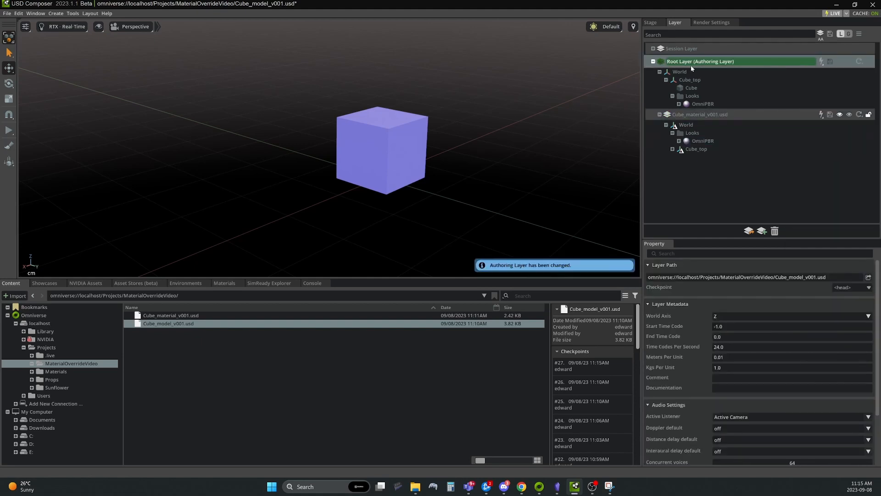
click(770, 113)
right_click(770, 112)
click(796, 179)
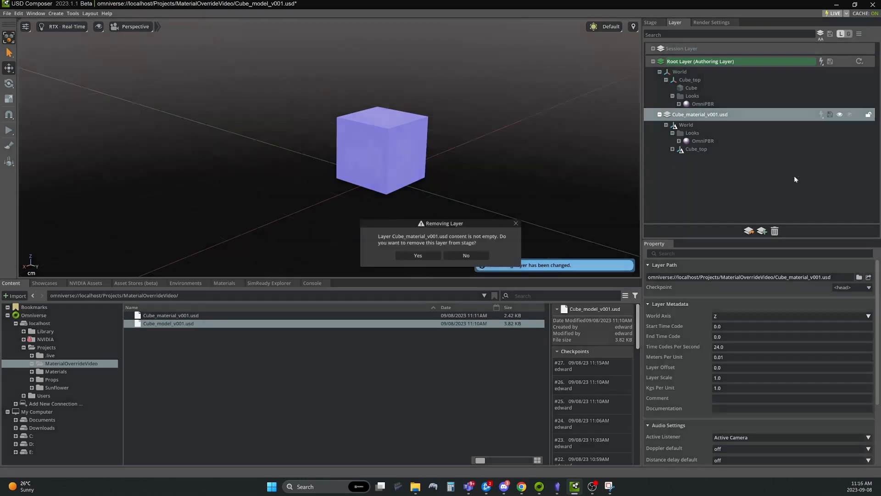
click(412, 257)
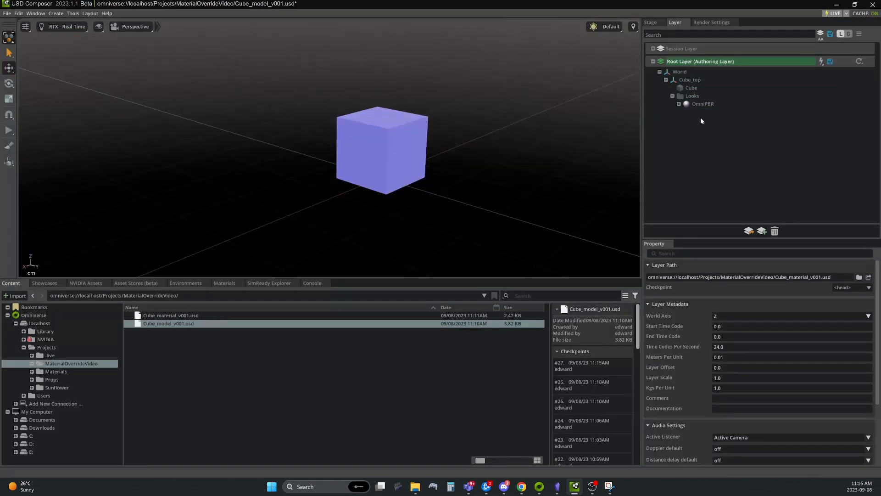
Step: Save the root layer of Cube_model_v001.usd and inspect the Looks folder nested under Cube_top
click(829, 61)
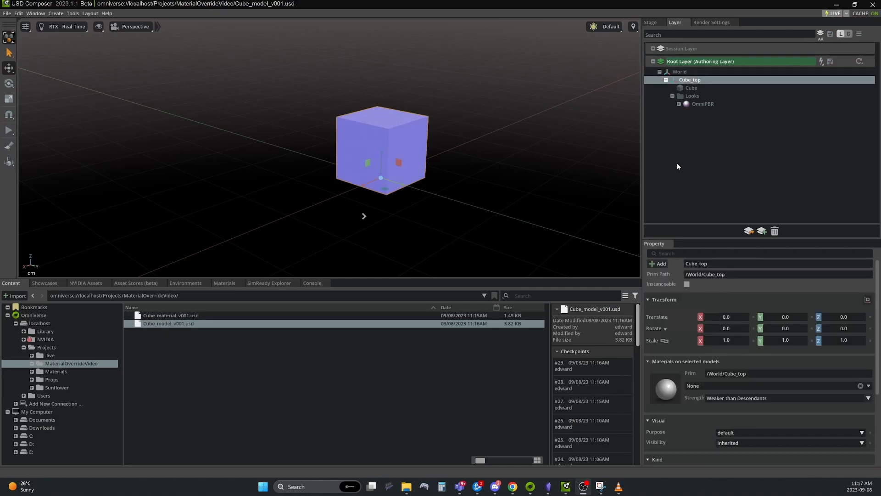
click(694, 96)
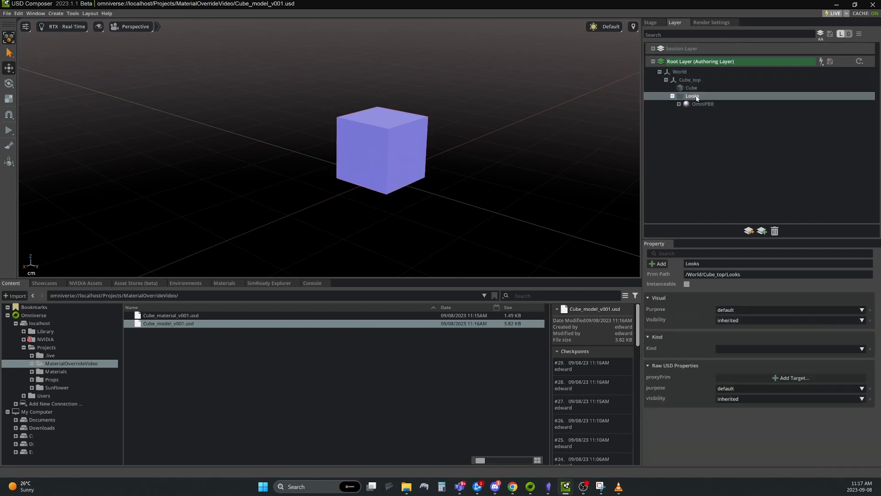
click(696, 79)
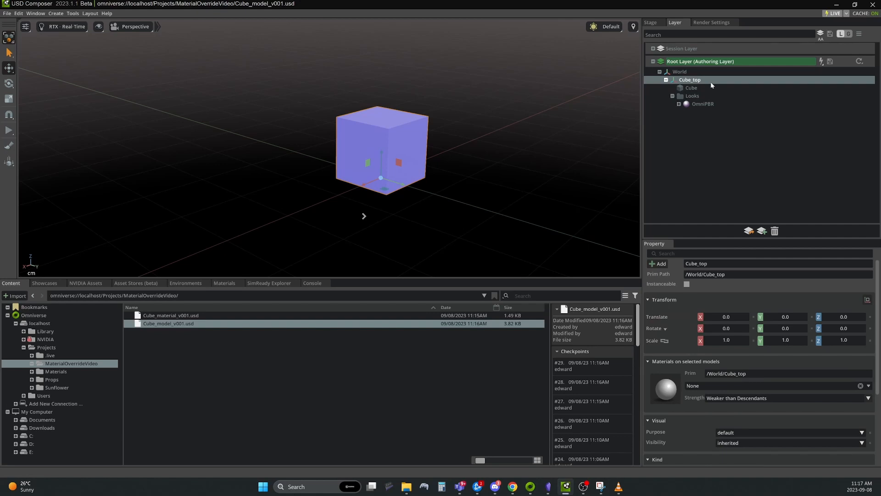
Step: Open Cube_material_v001.usd and move the Looks scope under Cube_top in its stage hierarchy
click(183, 315)
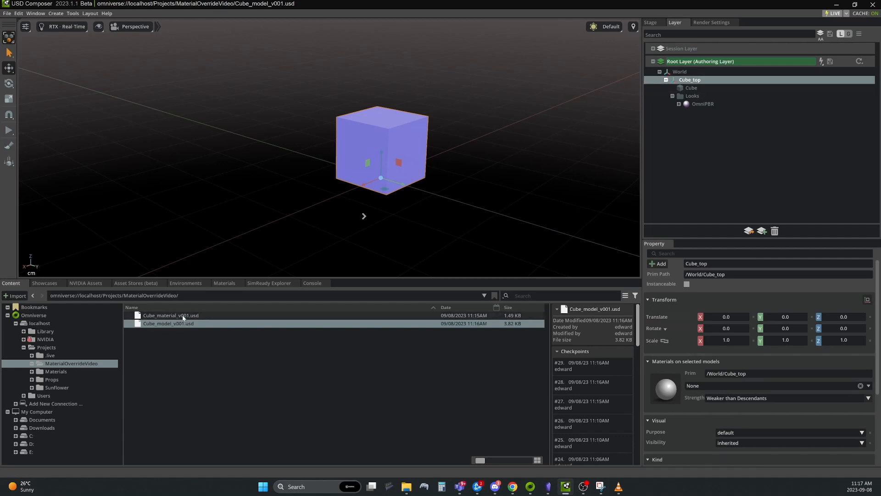
double_click(183, 317)
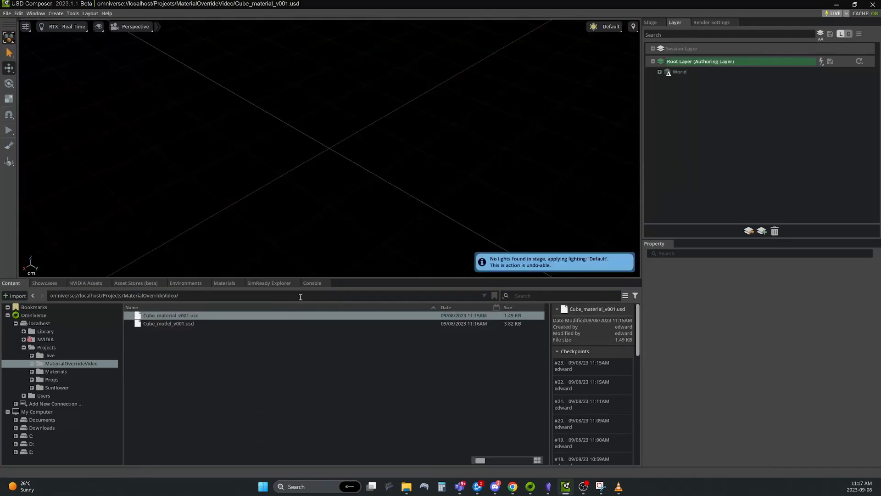
click(651, 22)
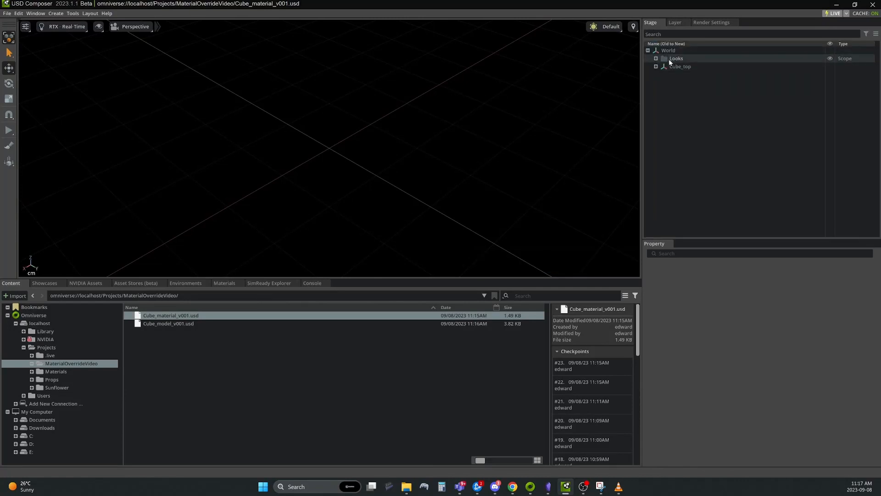
drag(670, 61, 680, 67)
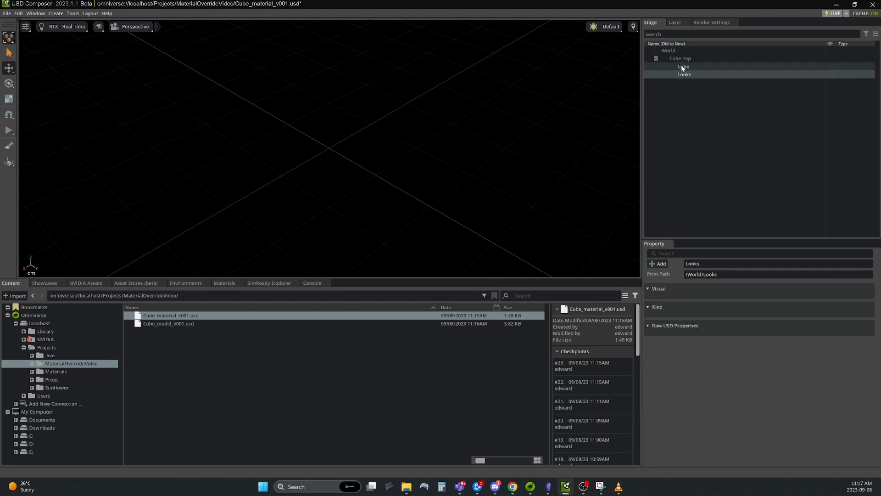
Step: Check the albedo color of the OmniPBR material inside Looks and save Cube_material_v001.usd
click(664, 74)
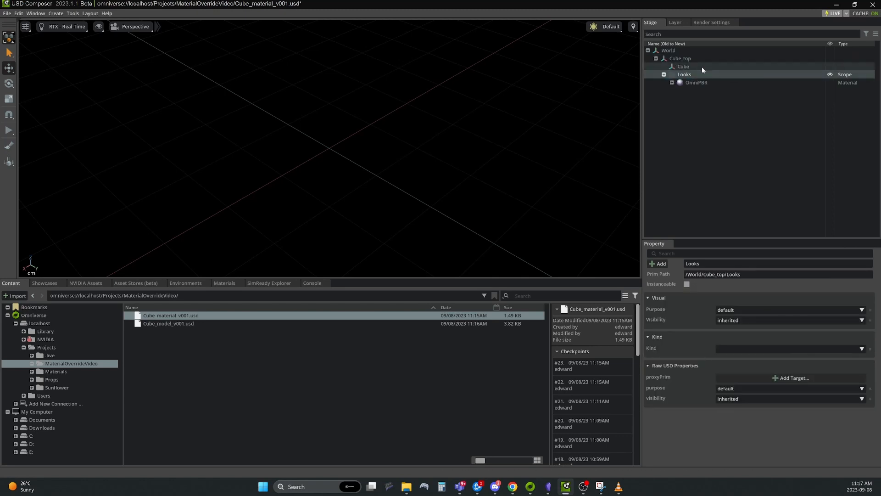
click(672, 83)
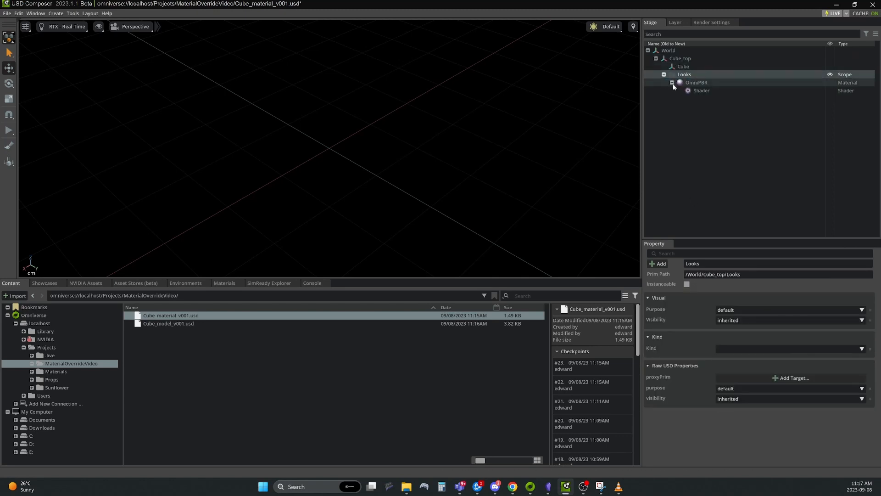
click(694, 83)
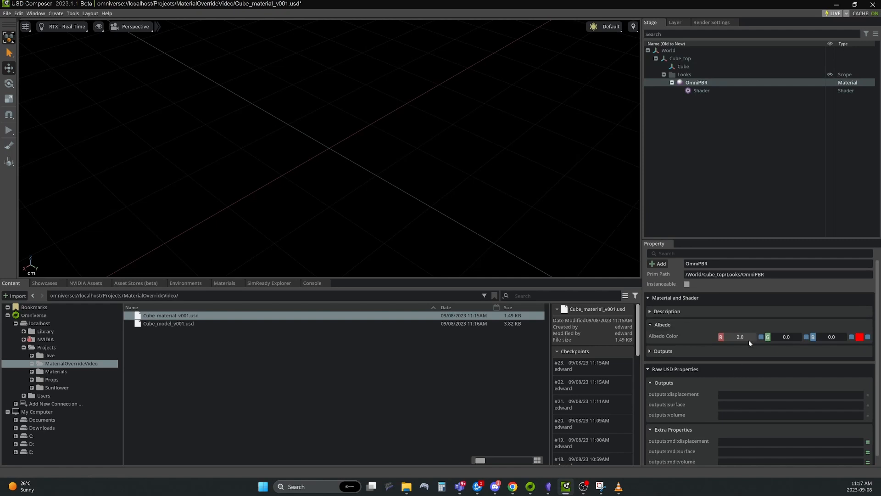
key(ctrl+s)
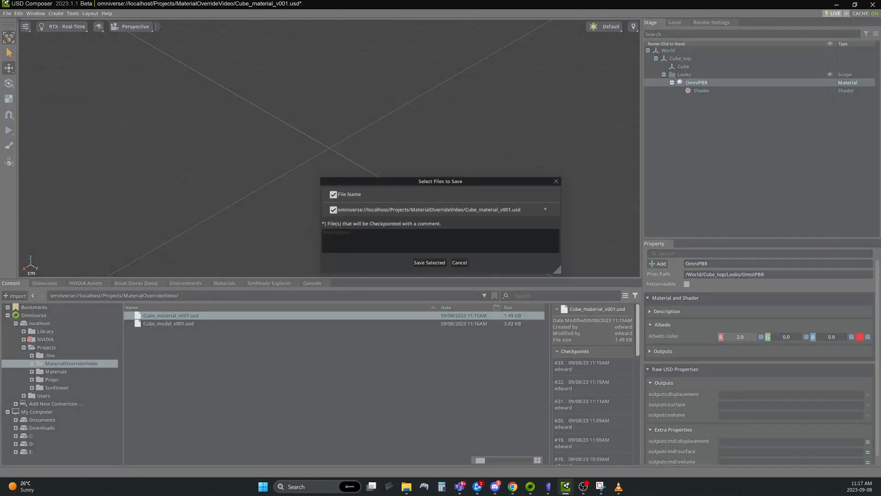
click(430, 262)
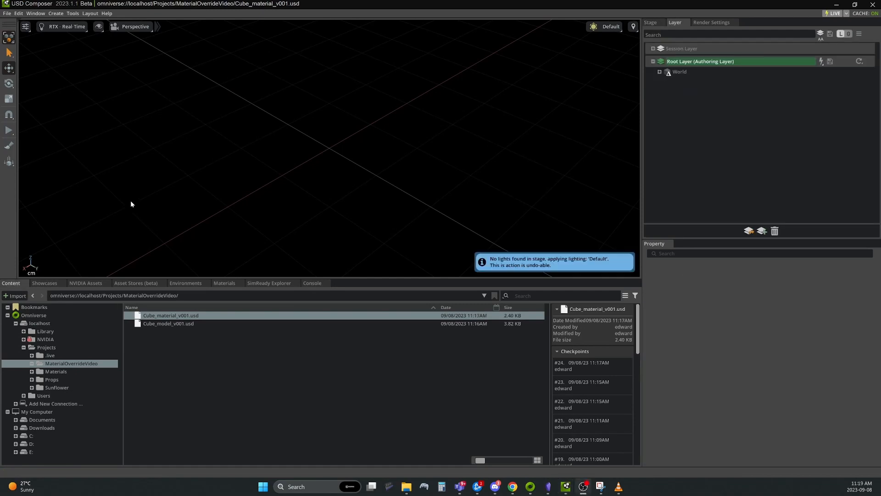
Step: Create a new stage and insert Cube_model_v001.usd as a sublayer of its root layer
click(169, 324)
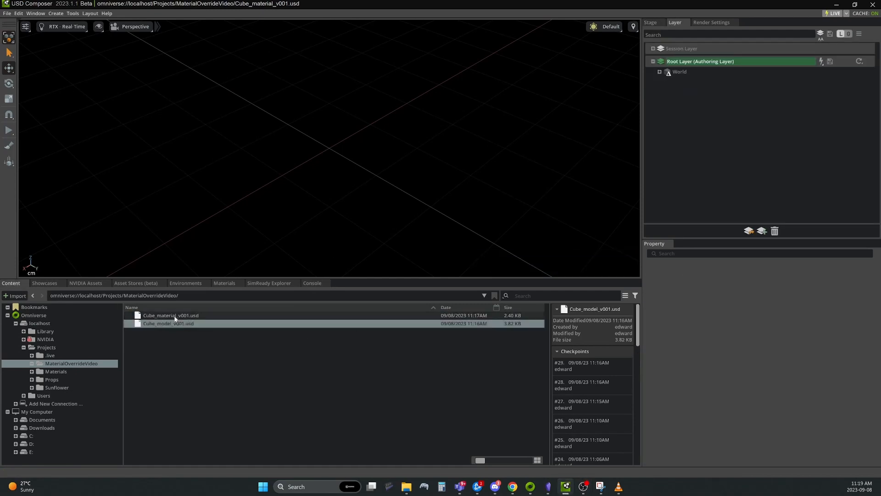
click(174, 316)
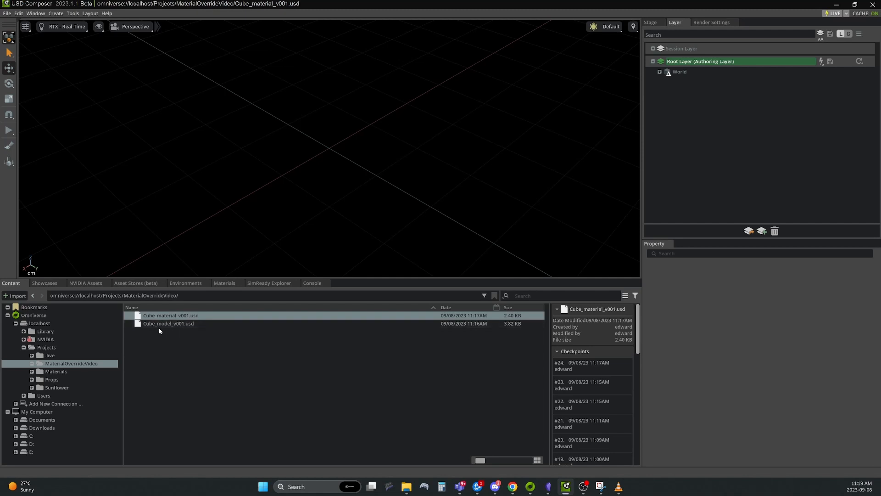
click(7, 13)
click(19, 26)
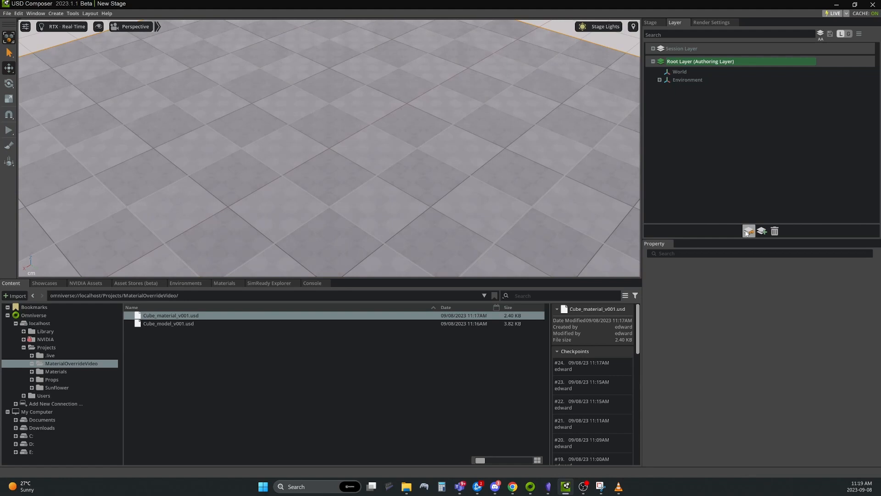
click(748, 231)
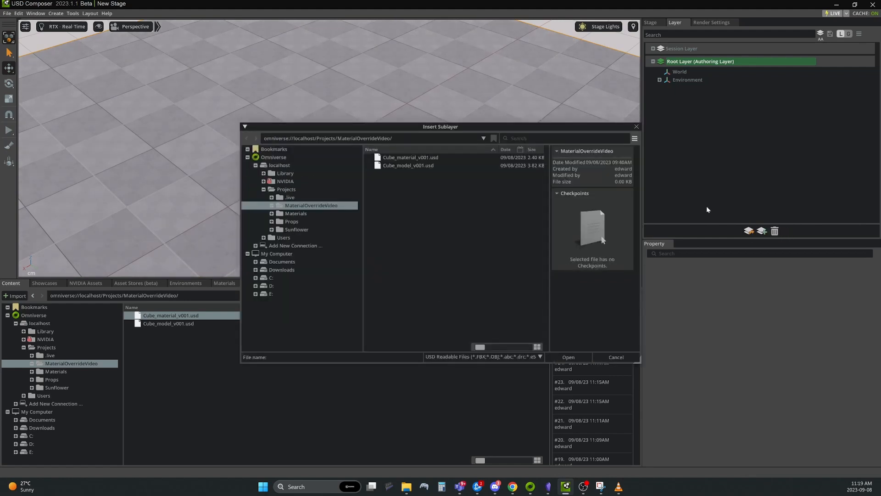
click(408, 166)
click(572, 361)
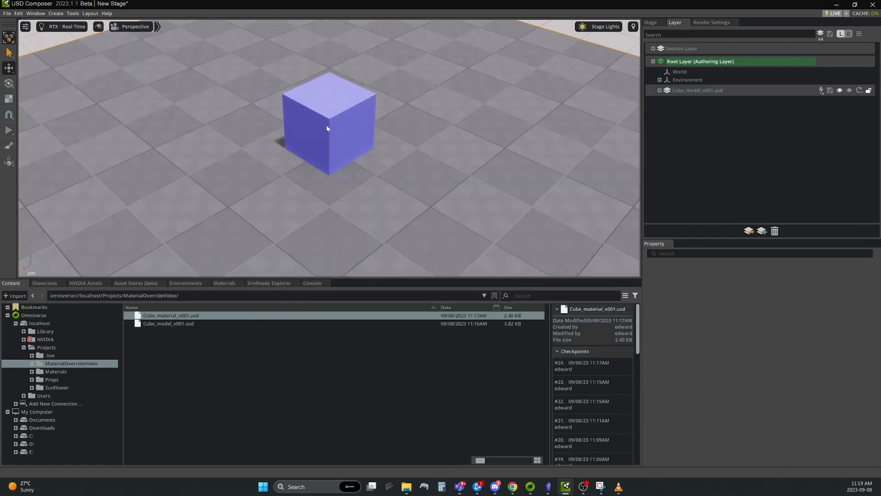
Step: Insert Cube_material_v001.usd as a sublayer above Cube_model_v001.usd to override the cube's material
click(746, 231)
click(403, 158)
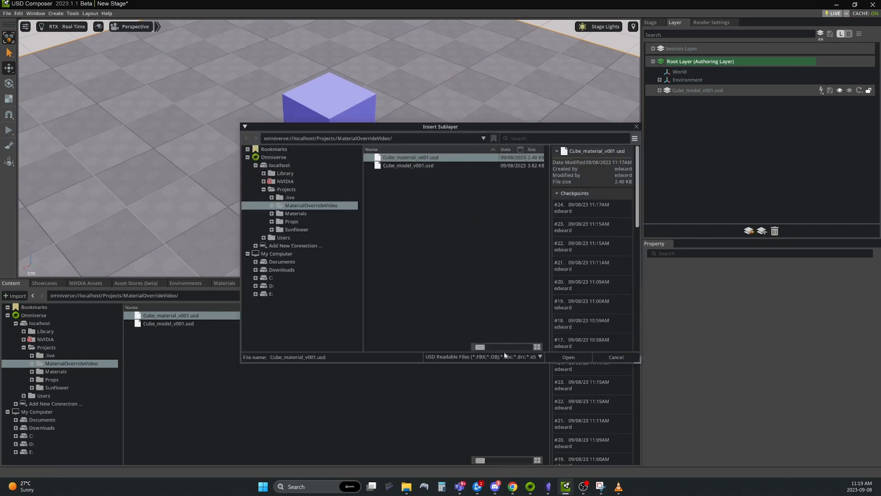
click(567, 357)
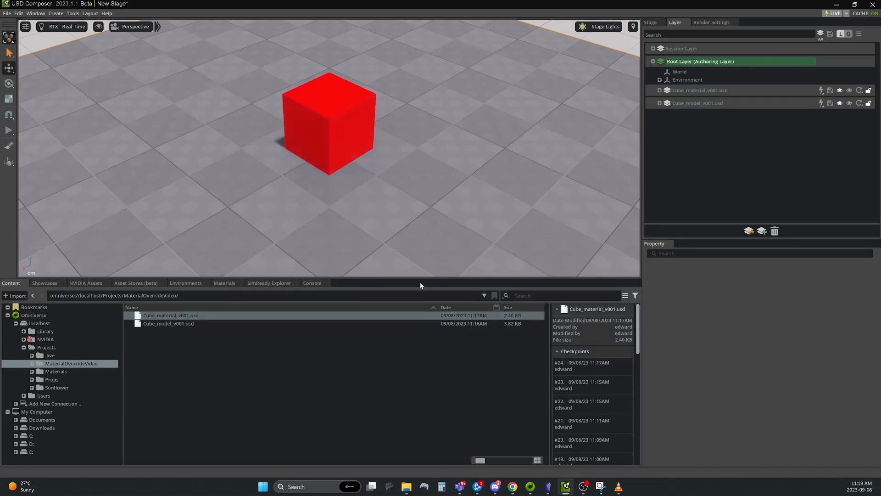
Step: Expand both cube sublayers down to their Looks folders and compare the matching Cube_top hierarchies
click(659, 91)
click(659, 120)
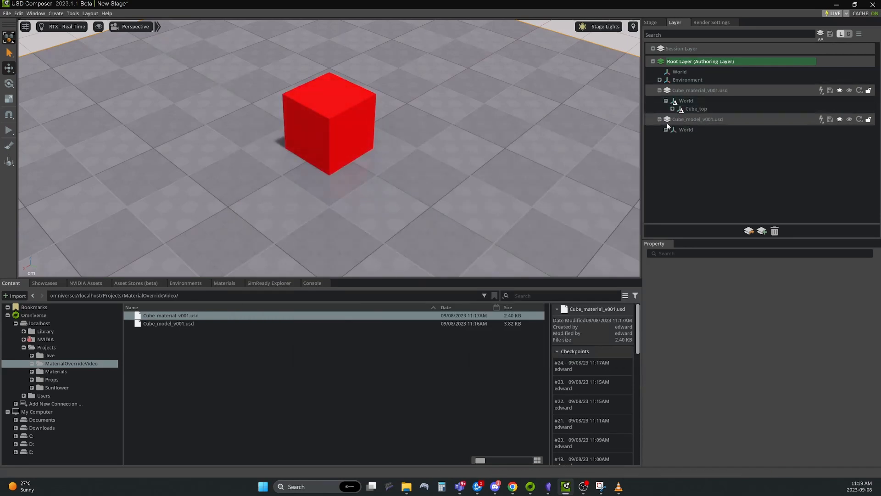
click(666, 130)
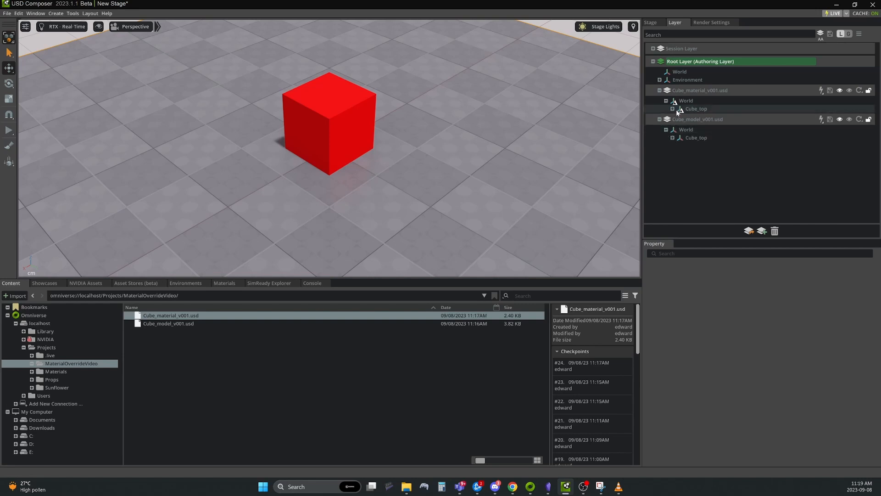
click(673, 110)
click(673, 154)
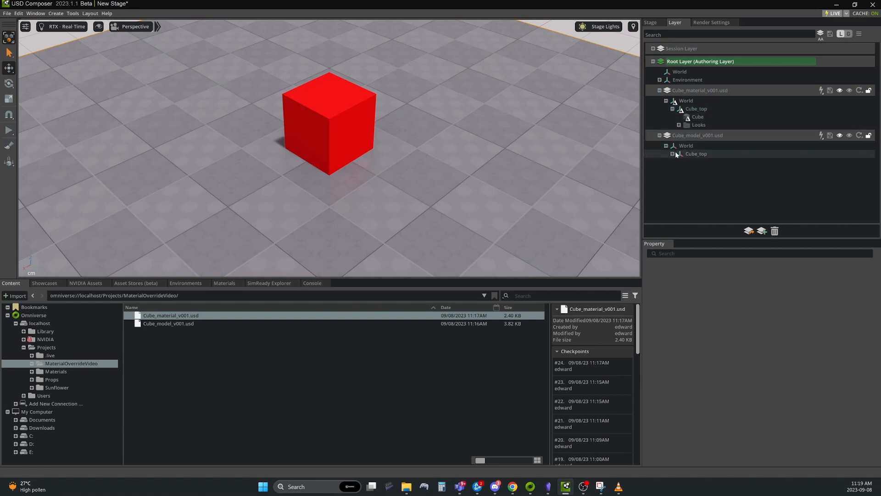
click(679, 125)
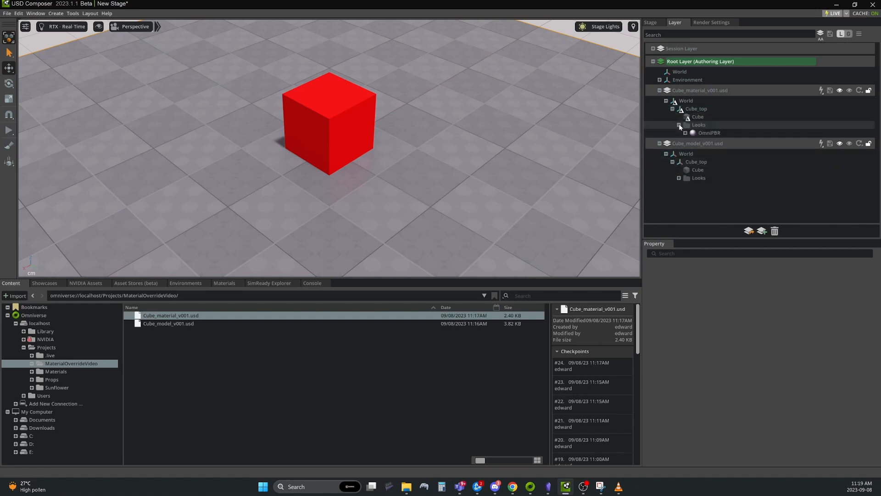
click(680, 178)
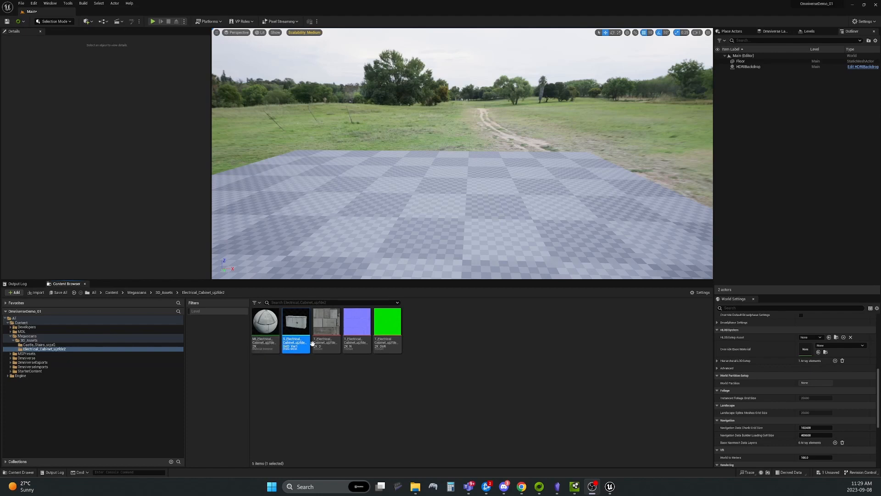
Step: In Unreal Engine, place the electrical cabinet static mesh on the level's floor at about X -20, Y -100, Z 20
mouse_move(325, 341)
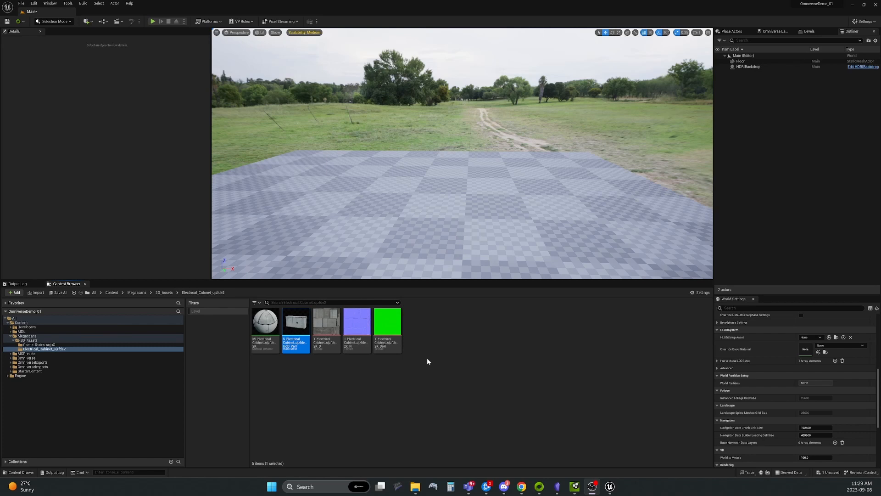
mouse_move(294, 336)
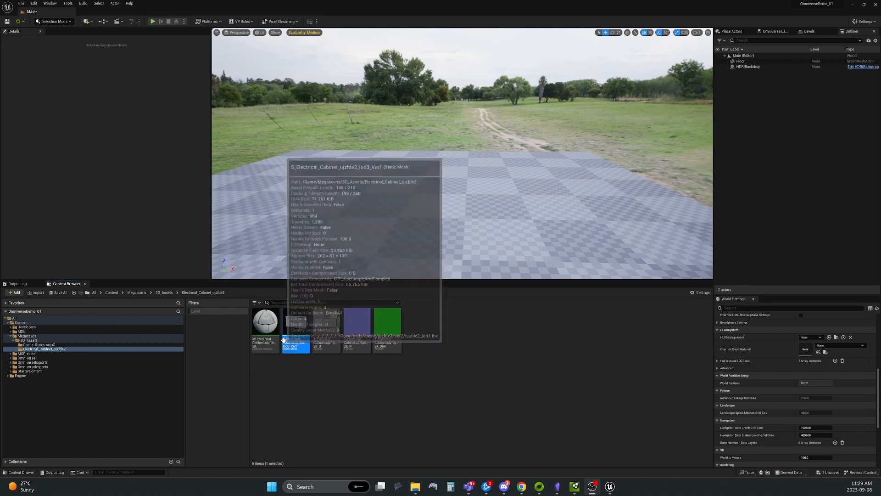
drag(294, 335, 409, 182)
mouse_move(408, 182)
right_down()
mouse_move(441, 182)
mouse_move(404, 184)
mouse_move(418, 184)
right_up()
key(w)
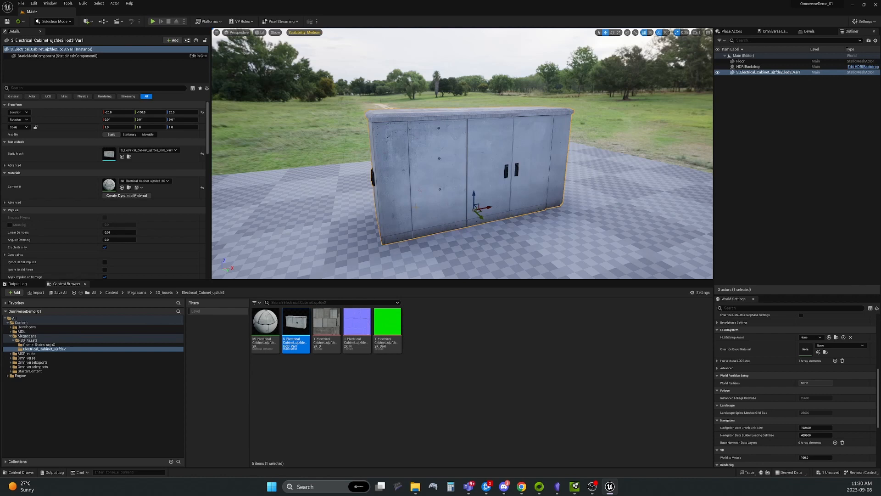
scroll(433, 193, down, 8)
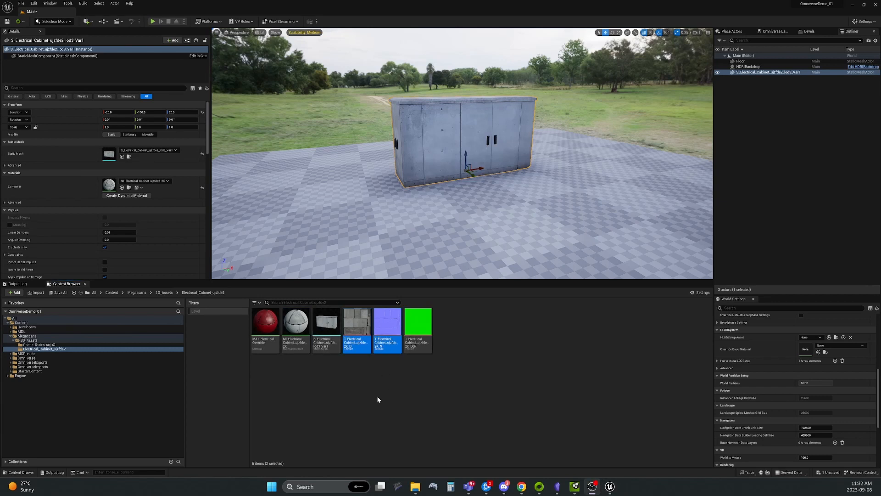
Step: Examine the MAT_Electrical_Override material graph and the material slot assigned in the cabinet's static mesh asset
double_click(265, 325)
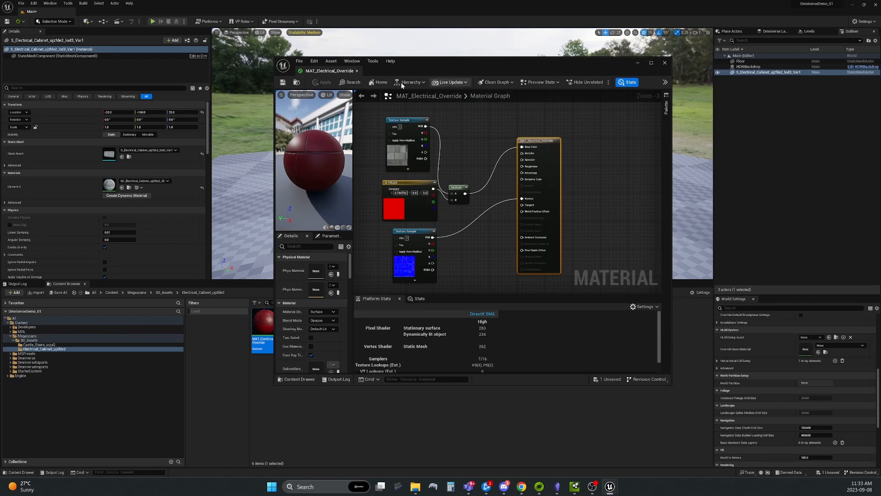
click(665, 63)
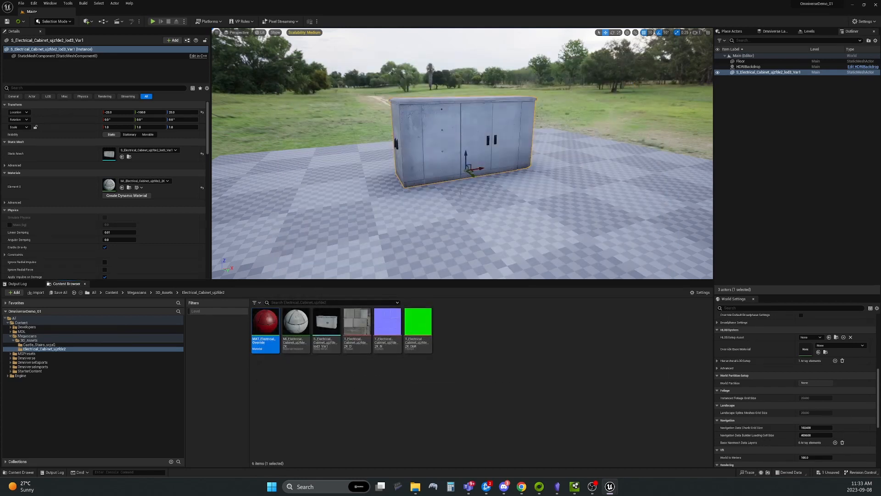
double_click(326, 329)
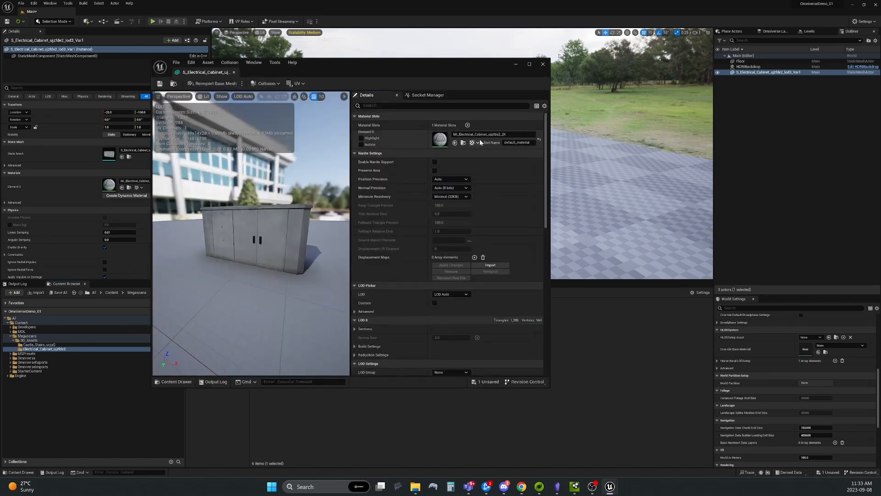
click(543, 64)
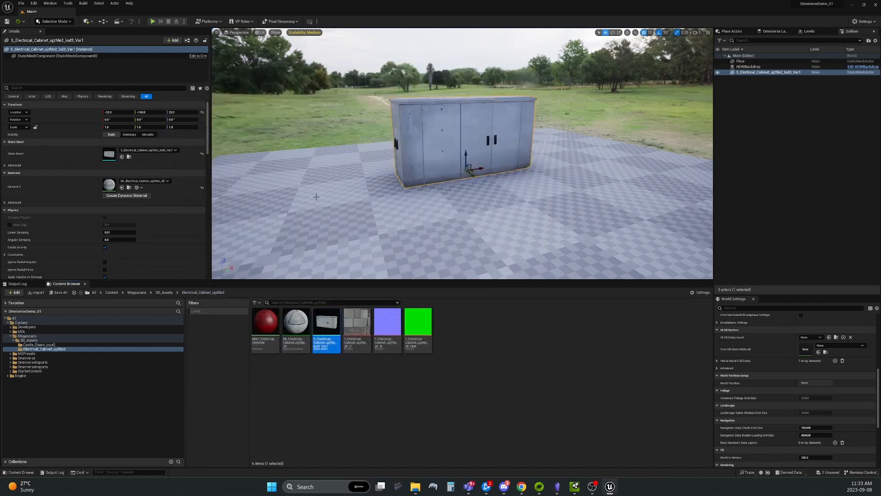
Step: Apply MAT_Electrical_Override to the cabinet placed in the level and open its source static mesh to check the default material
click(257, 320)
drag(416, 137, 416, 137)
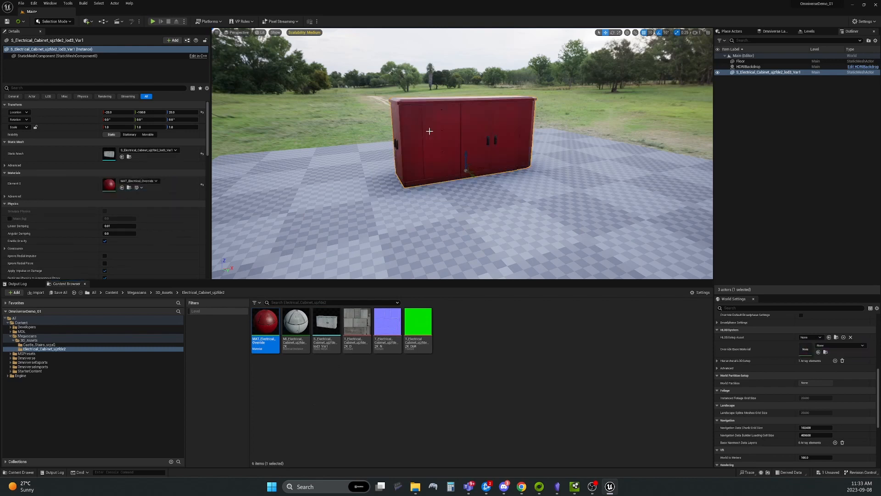
right_drag(416, 137, 489, 156)
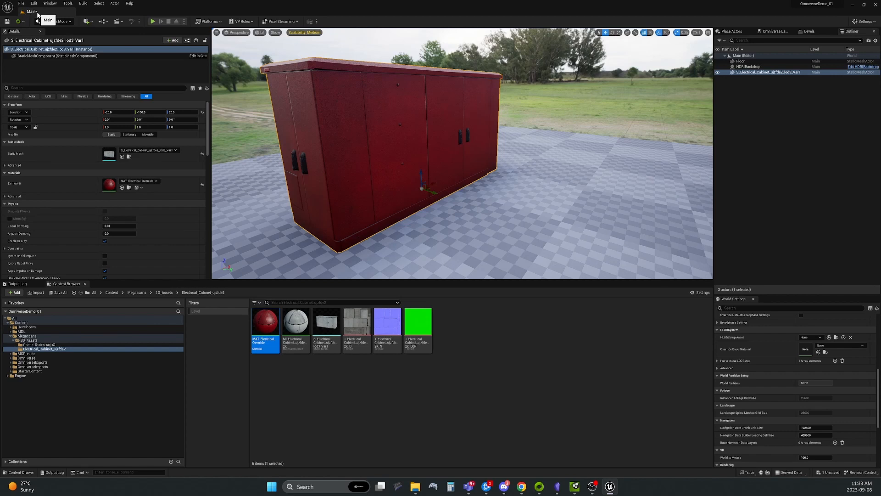
double_click(108, 160)
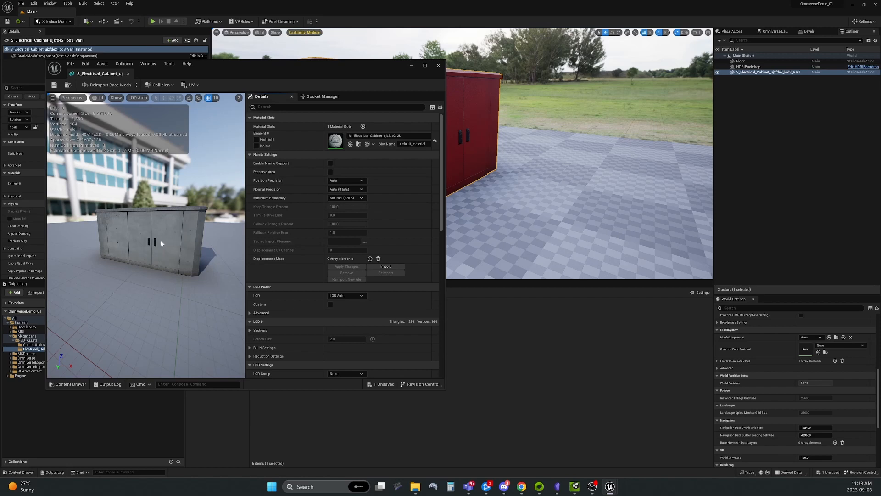
Step: Close the cabinet's source mesh asset and look over the red material override on the cabinet in the level
click(438, 65)
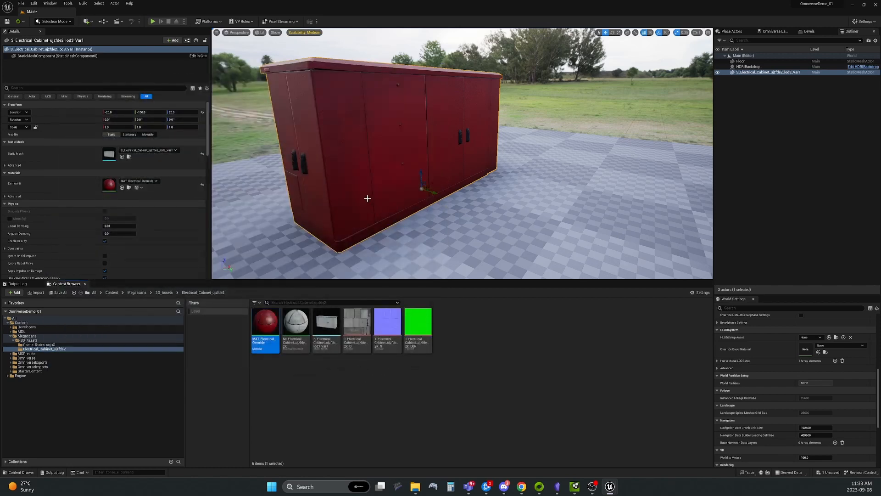
drag(367, 198, 389, 237)
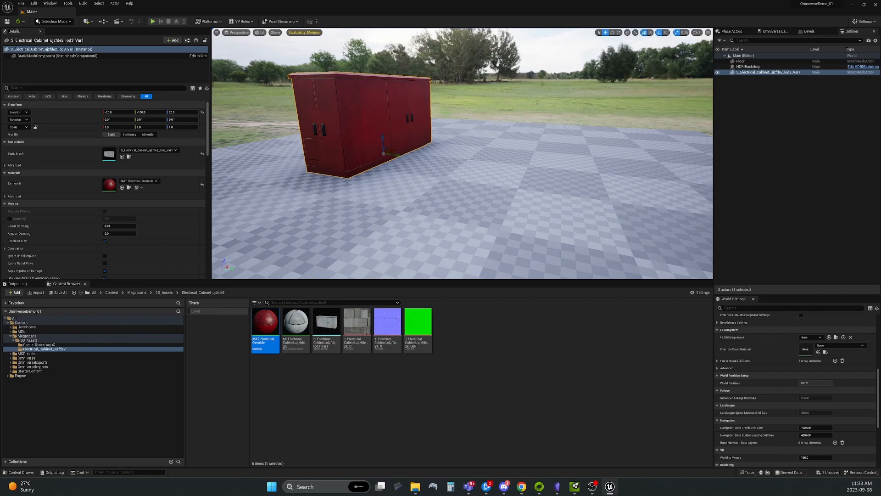
right_drag(416, 204, 404, 195)
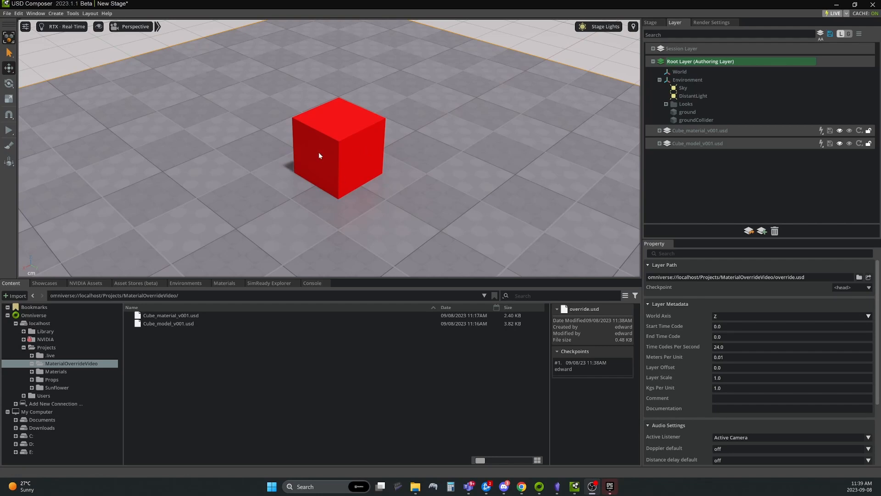
Step: Review the cube model and material sublayers, and create a USD file named Cube_Assembly in the MaterialOverrideVideo folder
click(706, 143)
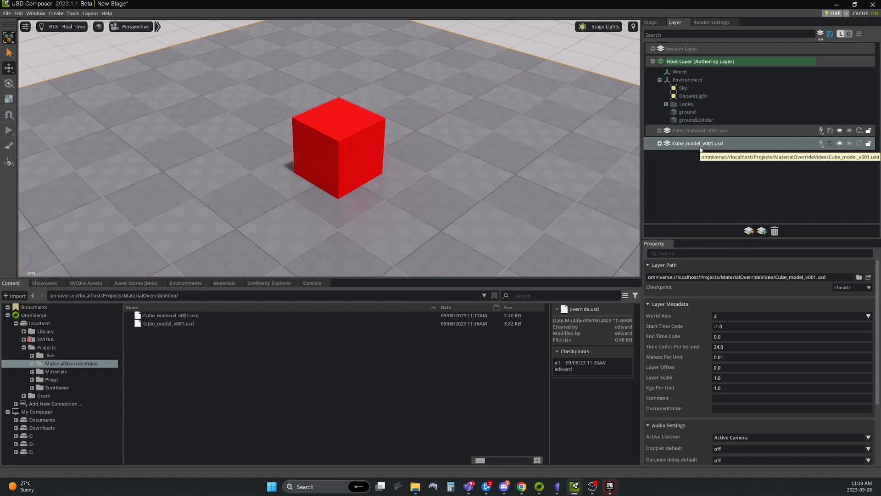
click(689, 134)
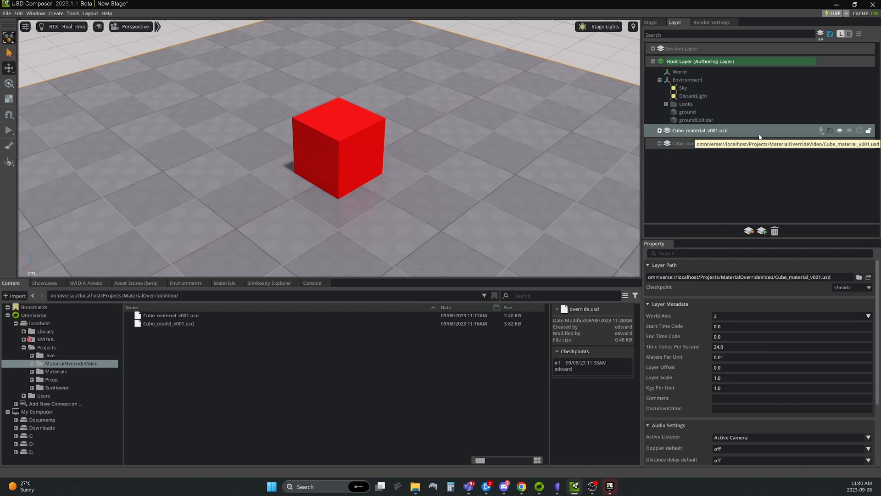
right_click(172, 348)
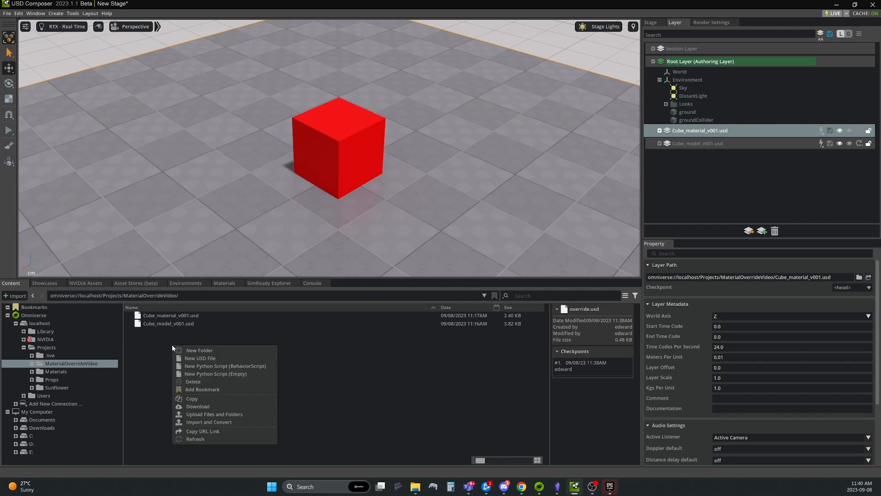
click(196, 356)
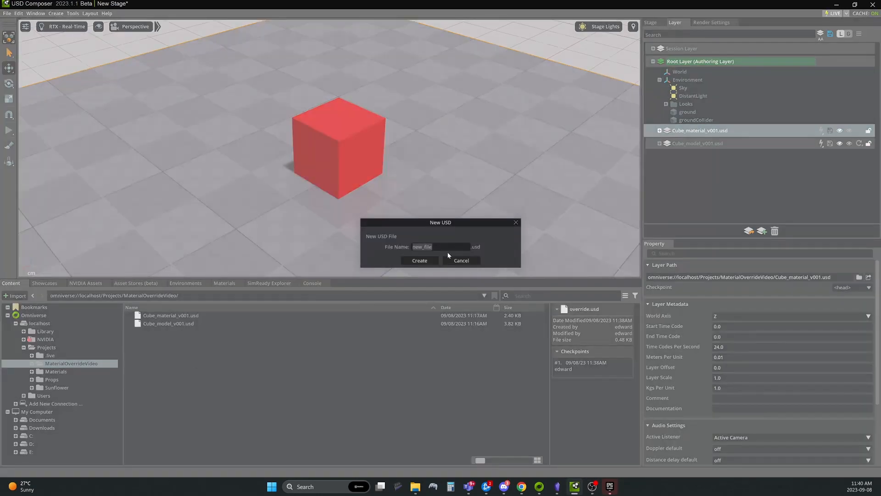
text(Cube_Assembly)
key(Return)
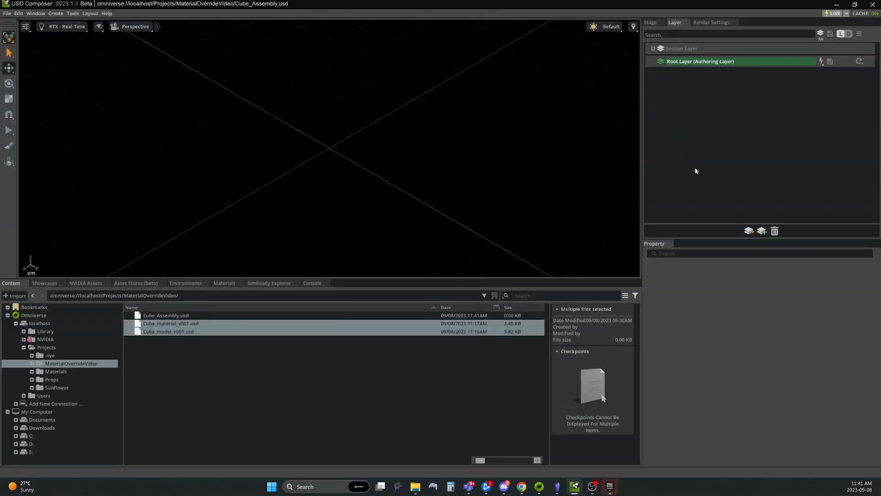
Step: Insert Cube_model_v001.usd and Cube_material_v001.usd as sublayers of the Cube_Assembly root layer, with the material layer above the model
click(749, 231)
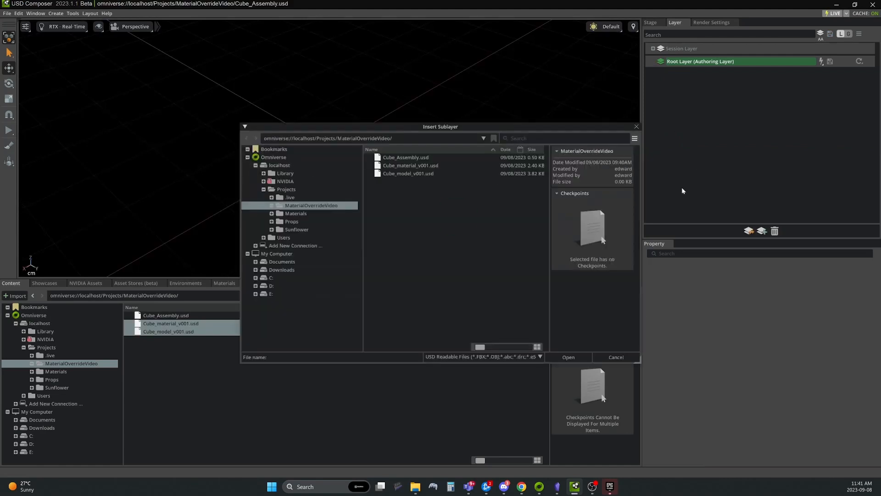
click(435, 174)
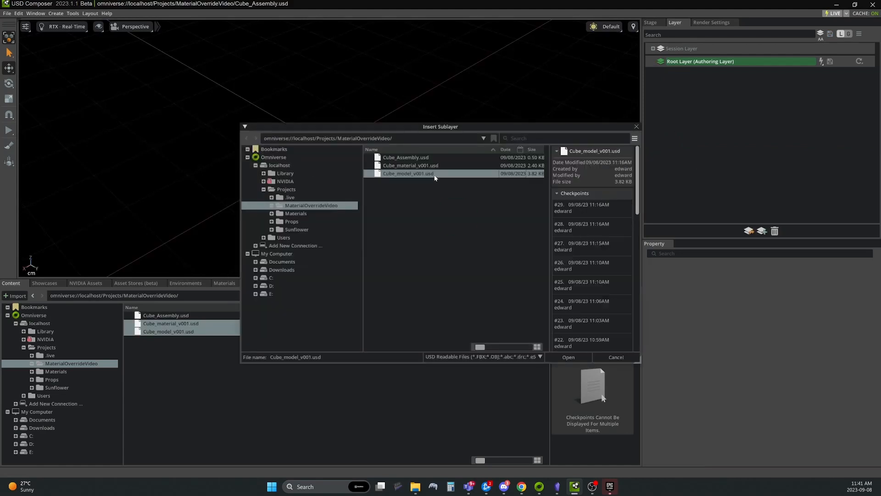
click(570, 357)
click(749, 231)
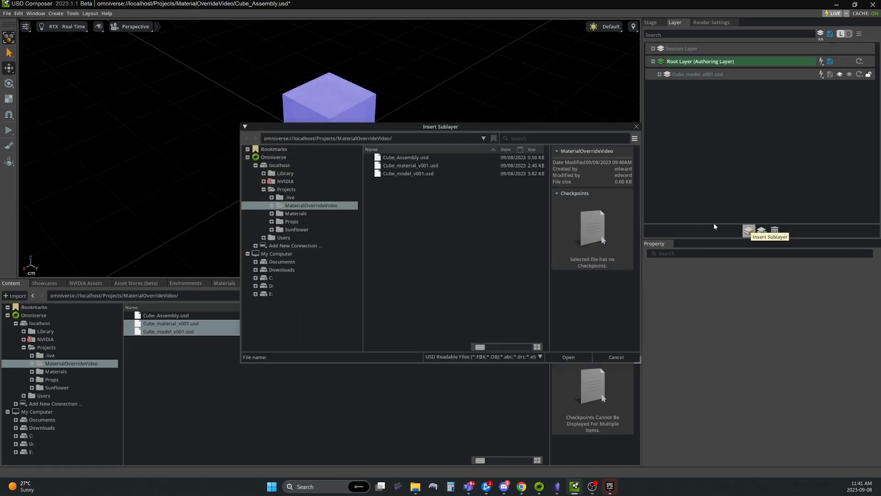
click(411, 165)
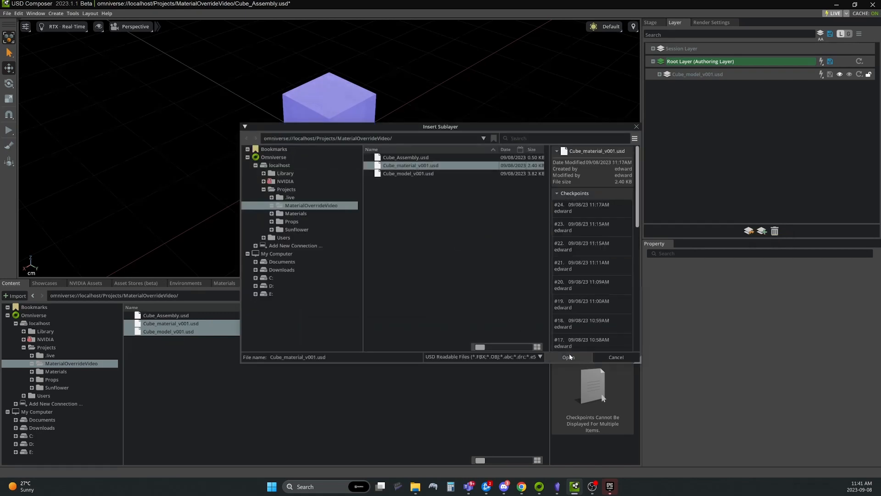
click(568, 358)
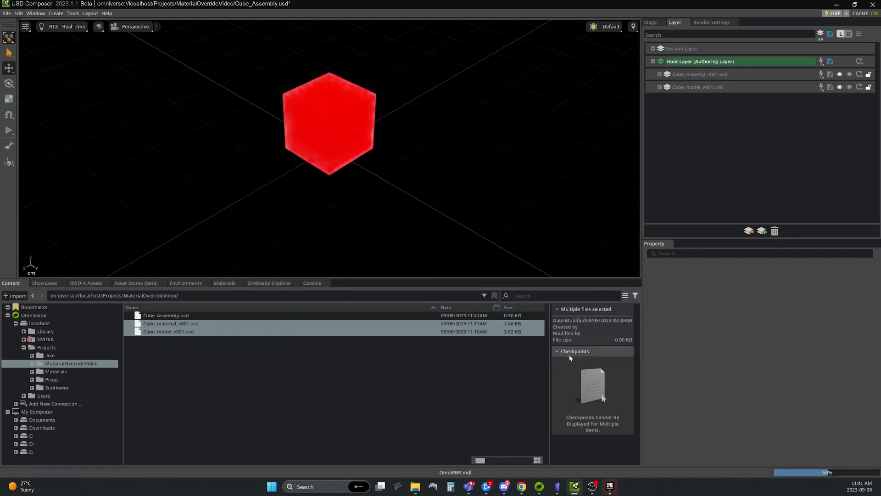
Step: Save the Cube_Assembly.usd stage with its inserted sublayers
click(168, 316)
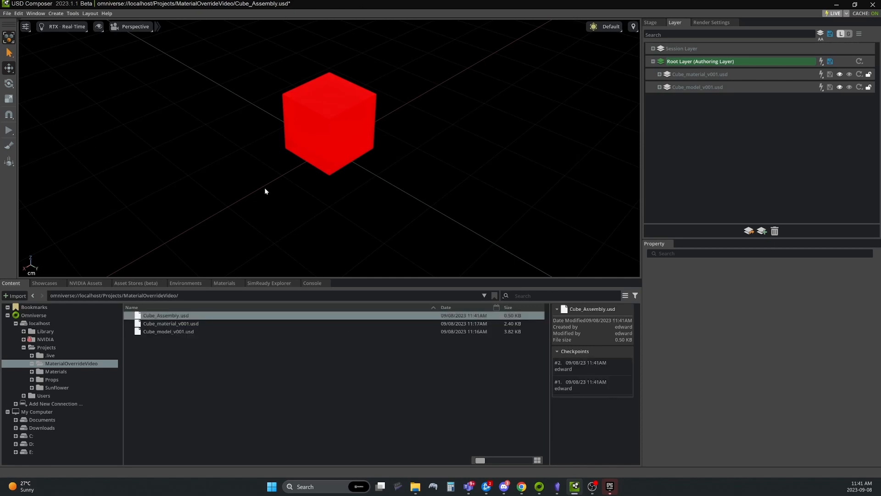
key(ctrl+s)
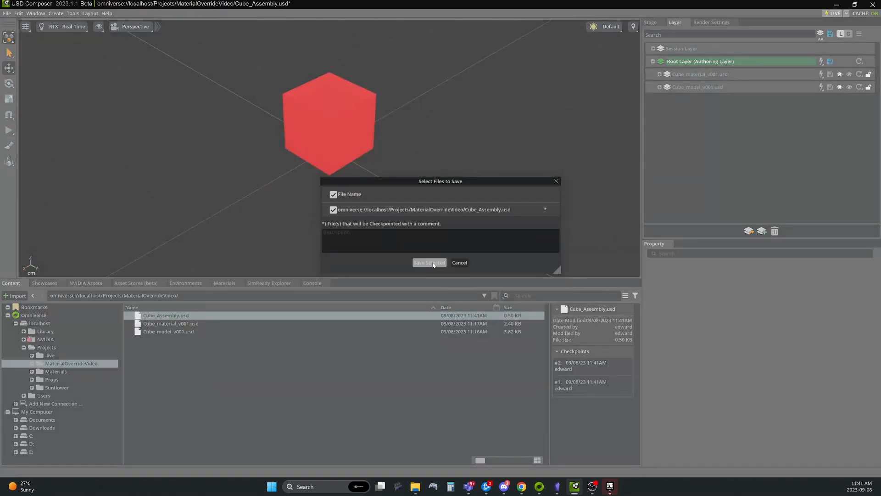
click(430, 263)
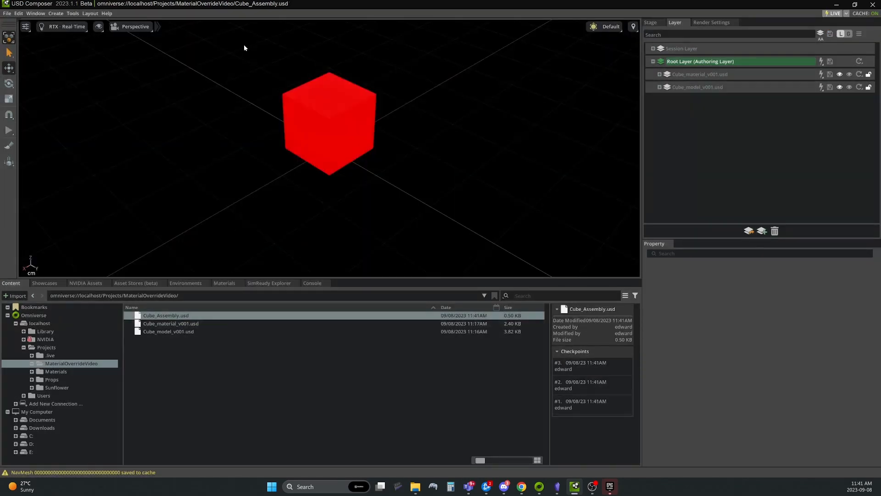
click(830, 62)
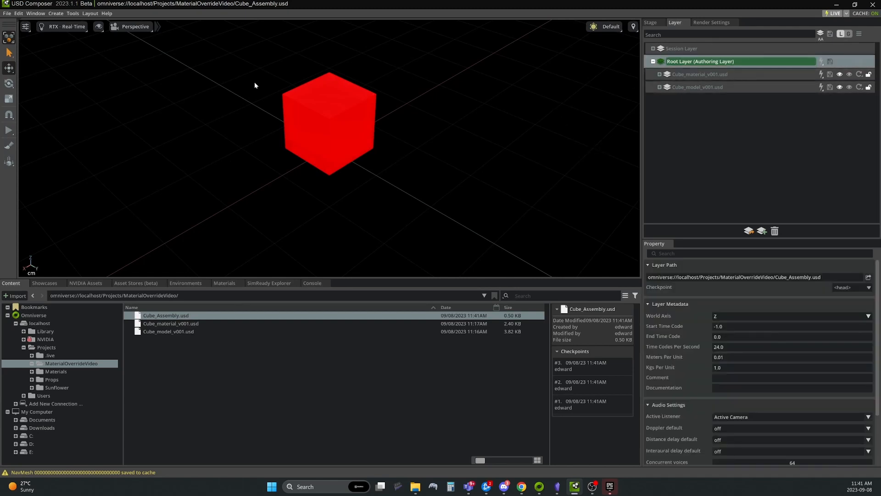
Step: Start a new stage and insert Cube_Assembly.usd as a sublayer of its root layer
click(7, 13)
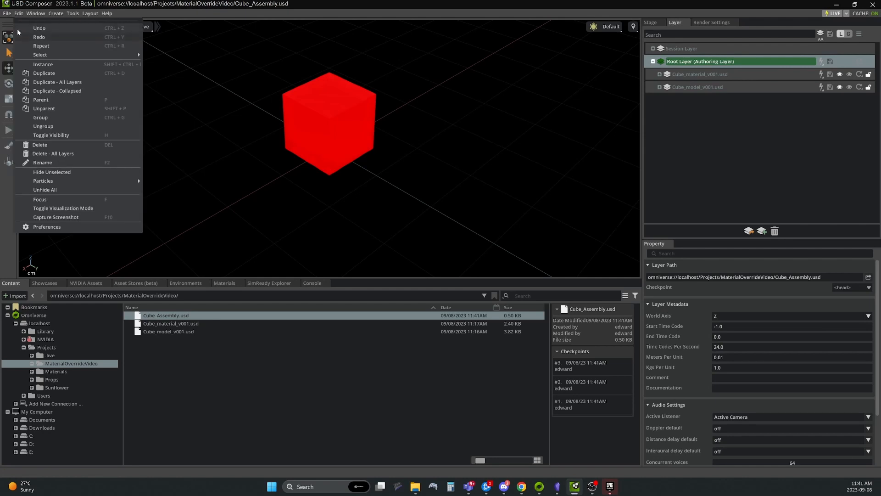
click(20, 29)
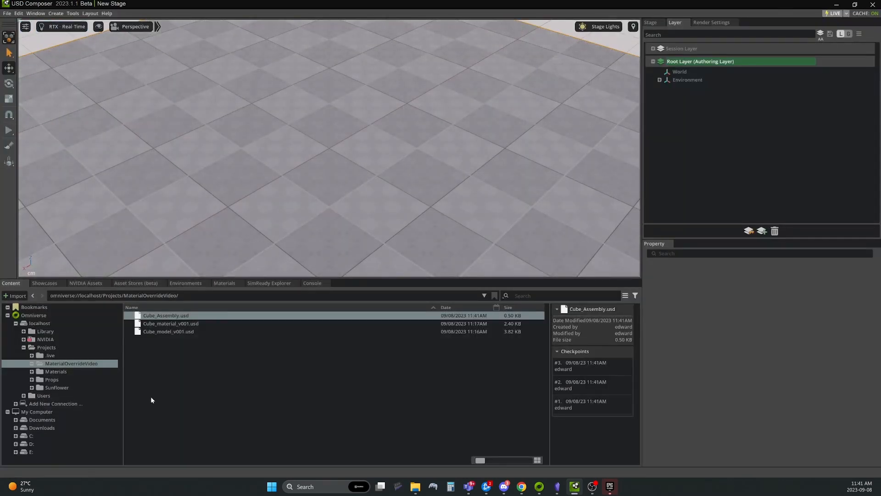
click(7, 13)
click(24, 30)
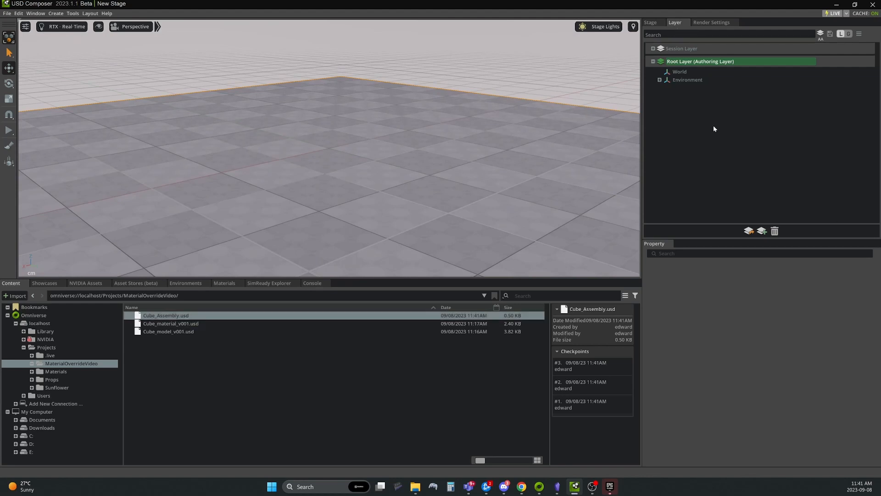
click(749, 231)
click(406, 157)
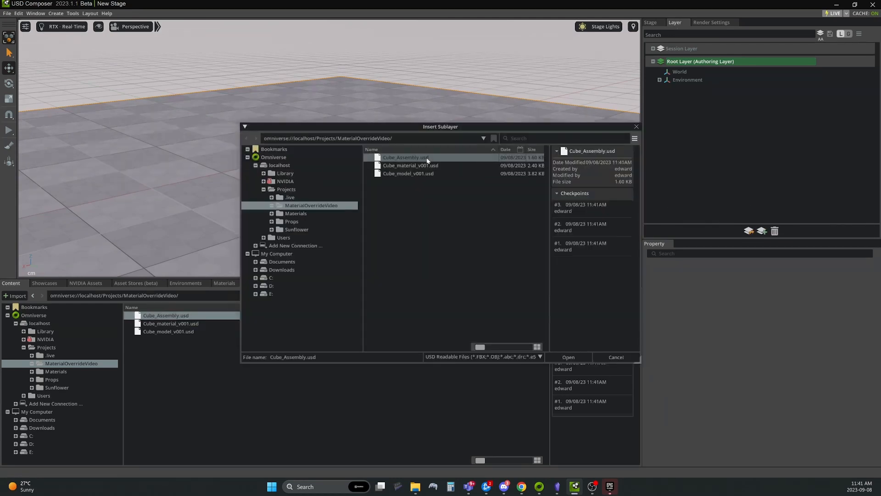
click(568, 357)
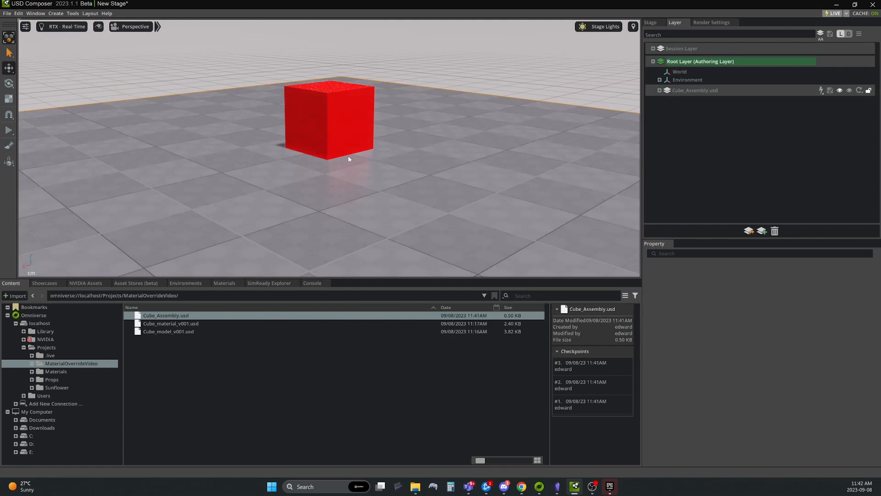
Step: Expand the Cube_Assembly.usd sublayer and examine its nested material and model layers alongside the cube
alt+drag(349, 156, 317, 105)
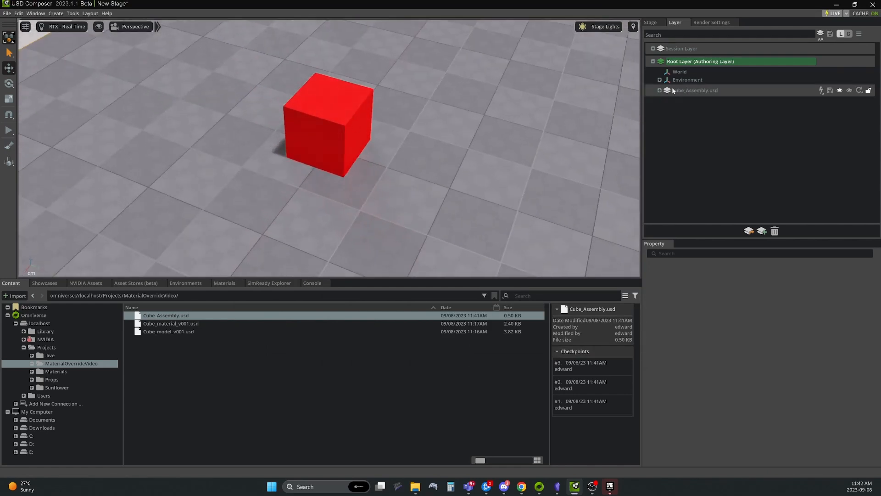
click(660, 91)
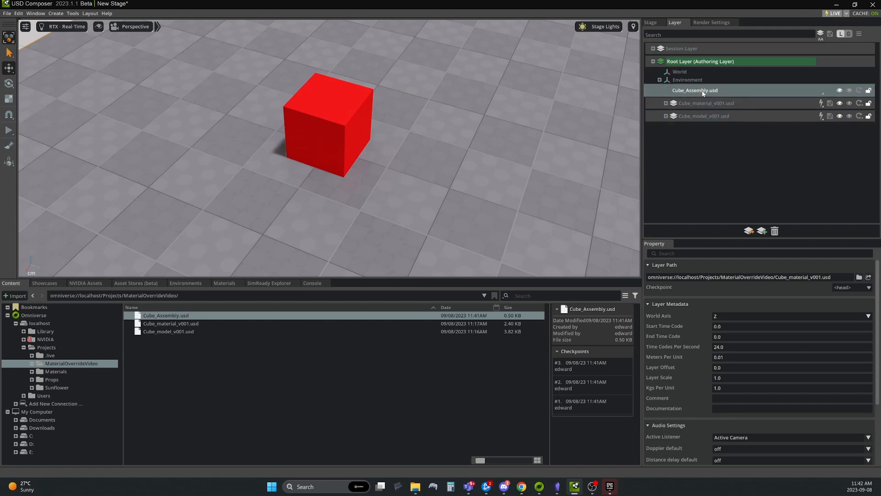
click(694, 91)
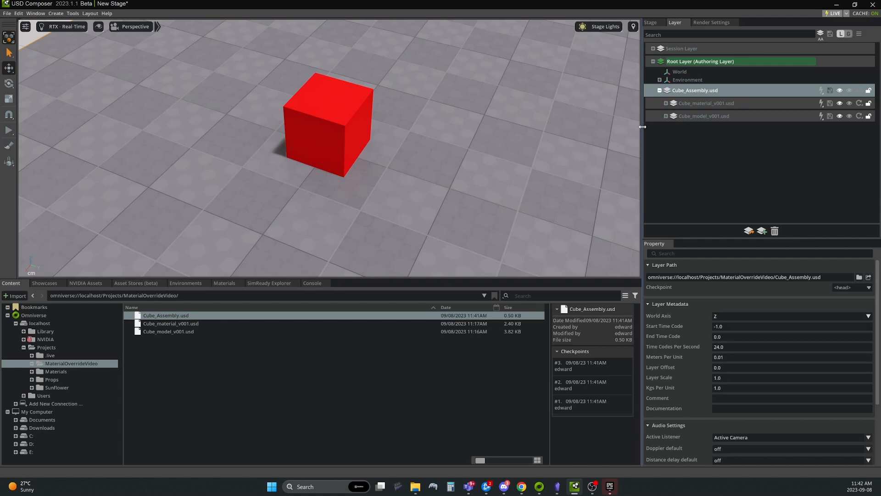
Step: Create a new sublayer file named Cube_override above Cube_Assembly.usd and make it the authoring layer
click(760, 231)
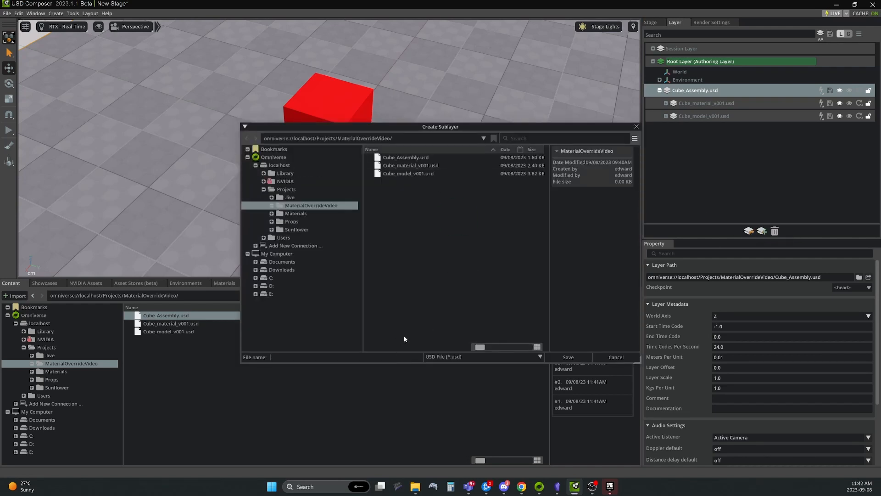
text(Cube_override)
click(568, 358)
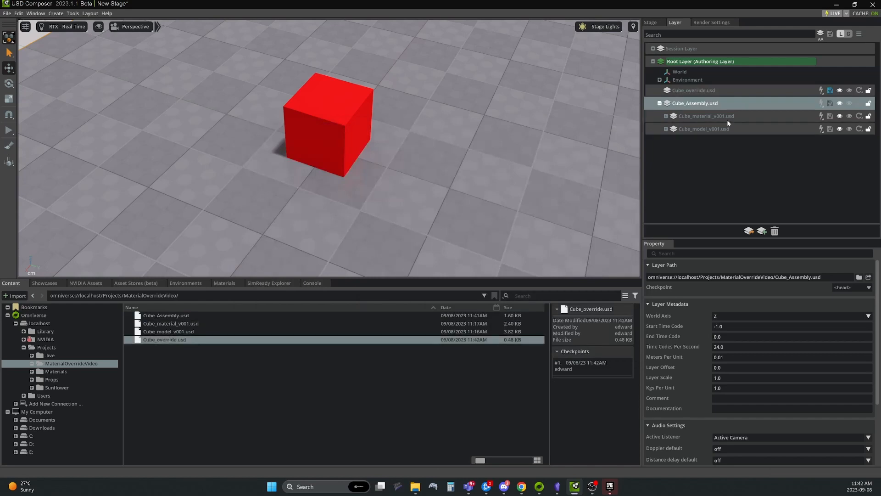
click(676, 92)
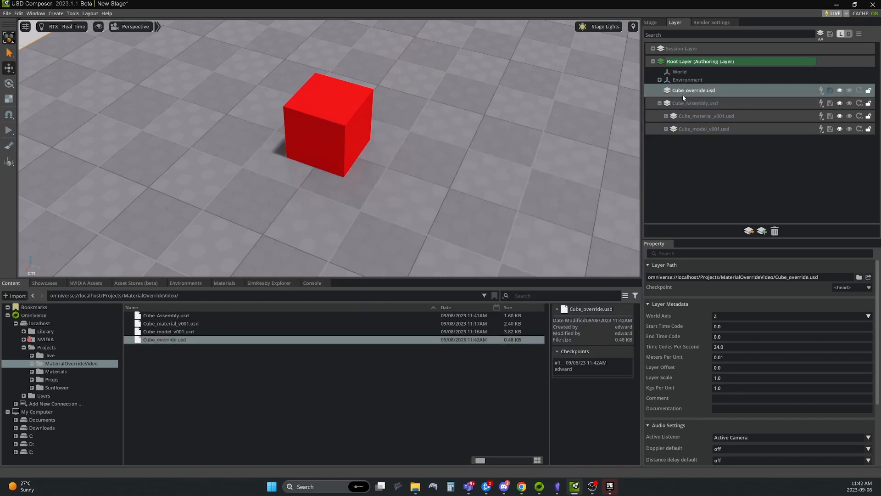
double_click(729, 93)
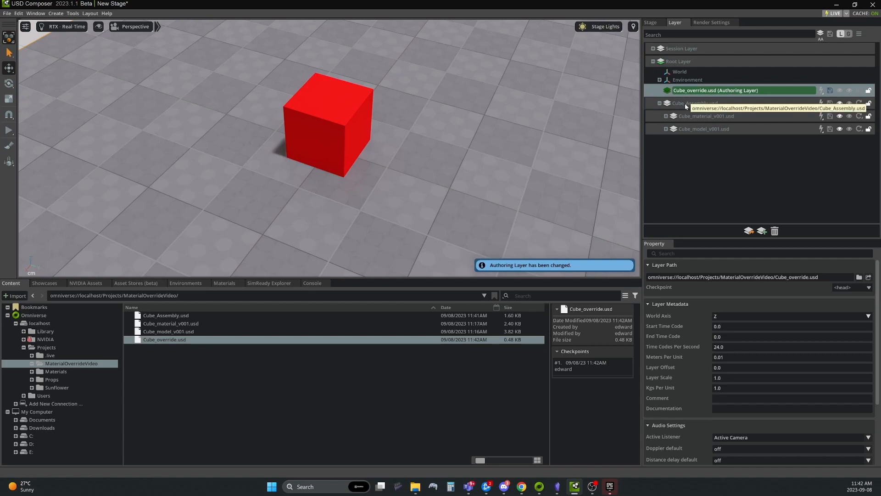
Step: Create an OmniPBR material on the cube so that it overrides the red material
click(334, 117)
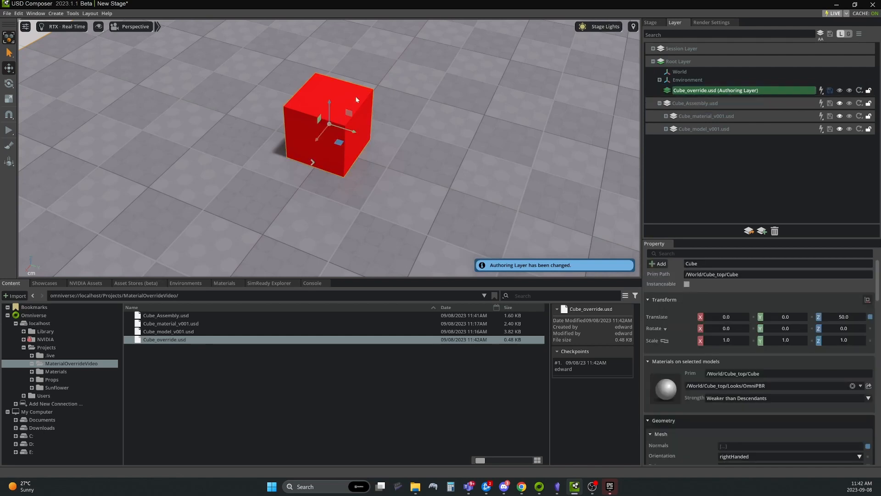
right_click(356, 97)
mouse_move(380, 116)
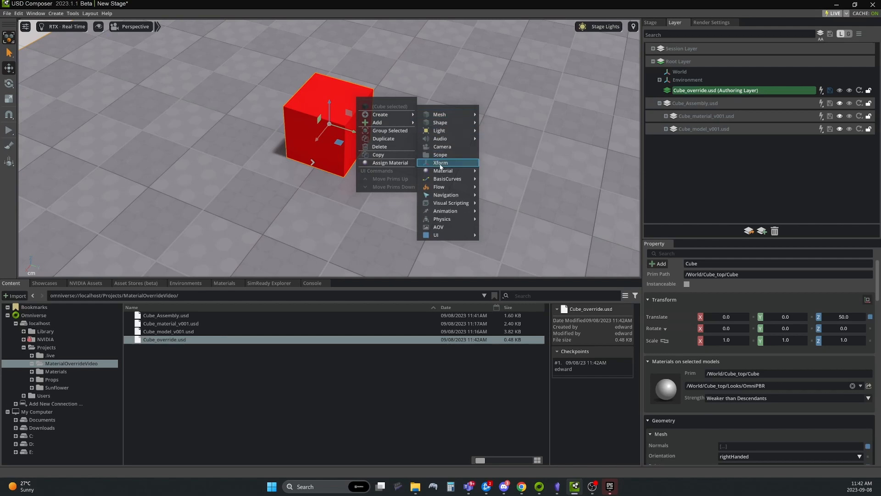
mouse_move(443, 171)
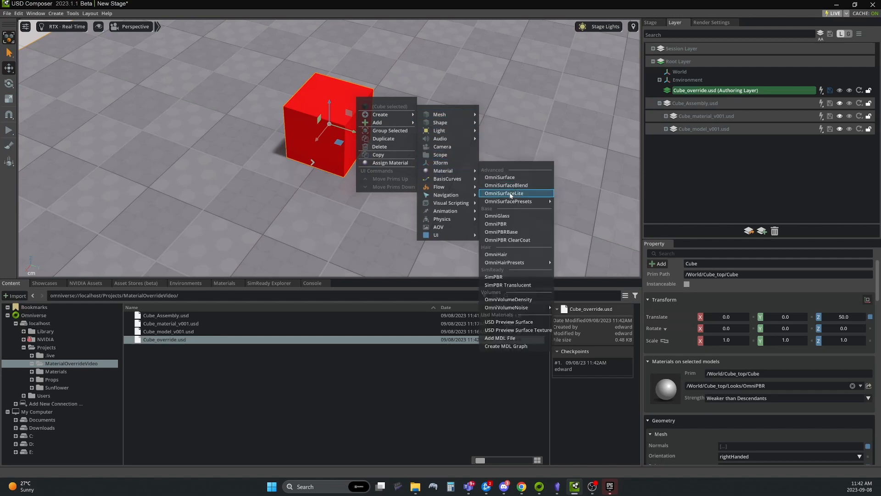
click(503, 224)
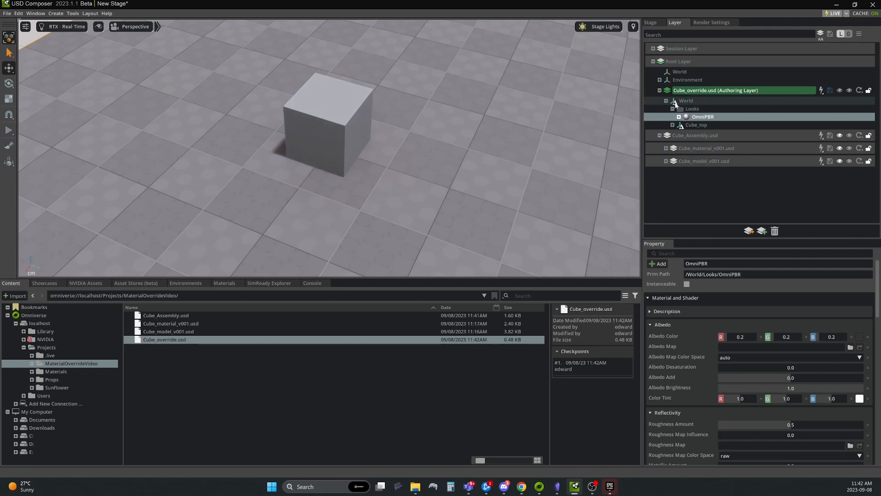
Step: Inspect the Looks folder, OmniPBR material and Cube_top prim authored in the Cube_override.usd layer
click(690, 102)
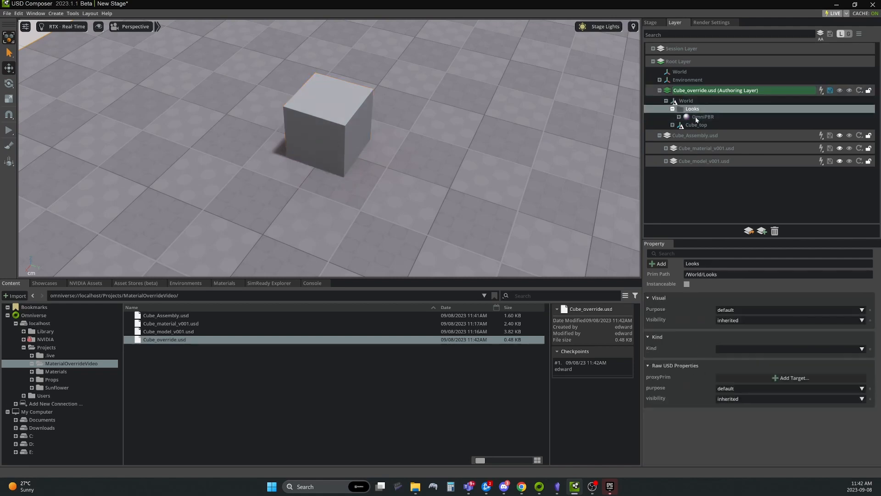
click(696, 116)
click(690, 126)
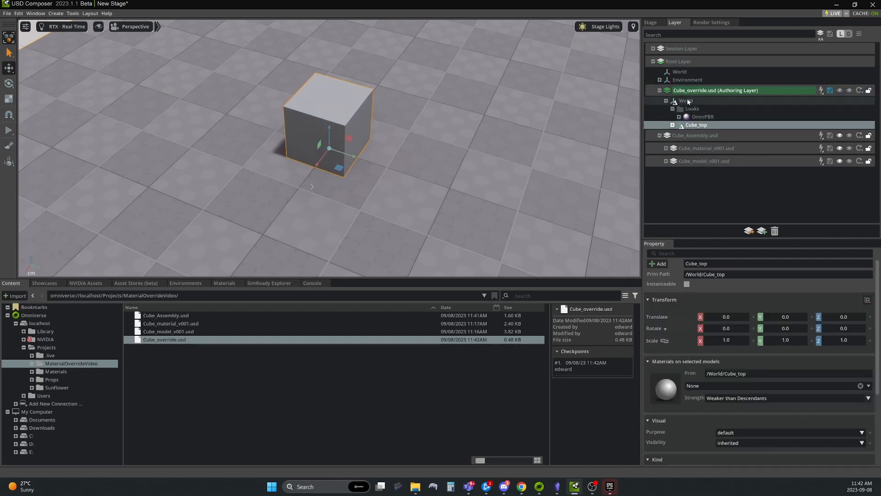
Step: Examine the Cube override under Cube_top alongside the model, material and assembly layers, and collapse the Cube_override.usd layer
click(672, 125)
click(690, 133)
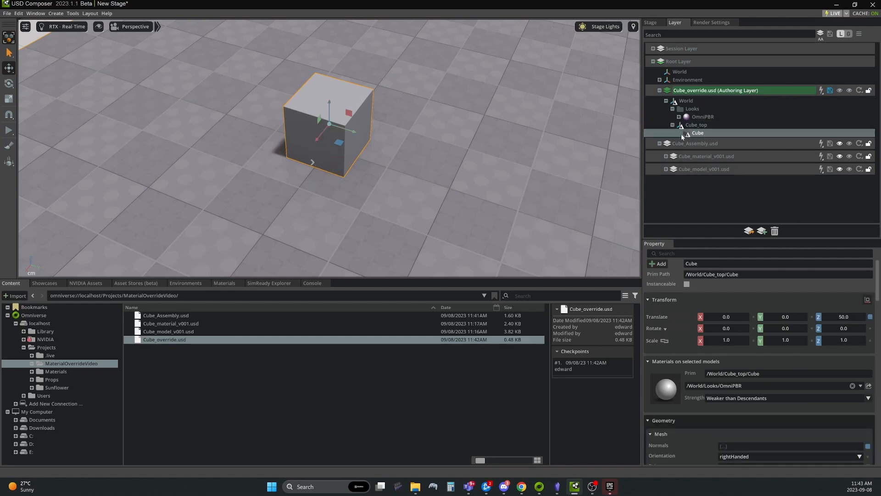
click(697, 170)
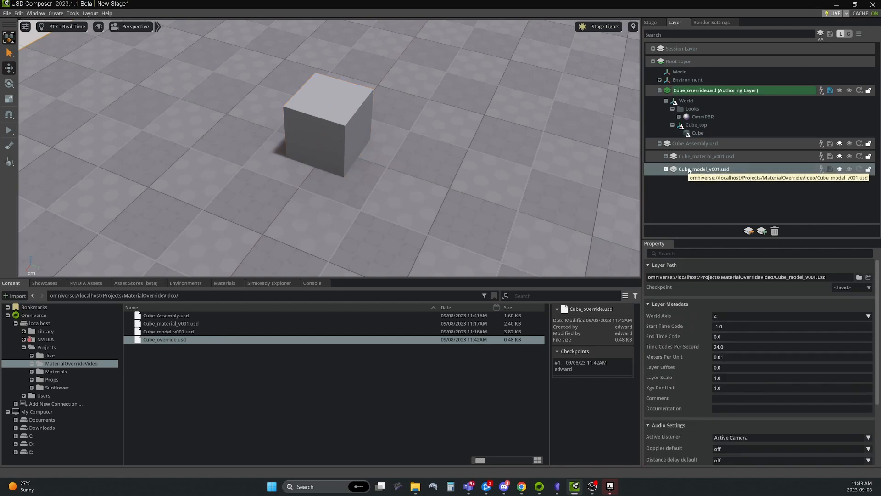
click(727, 157)
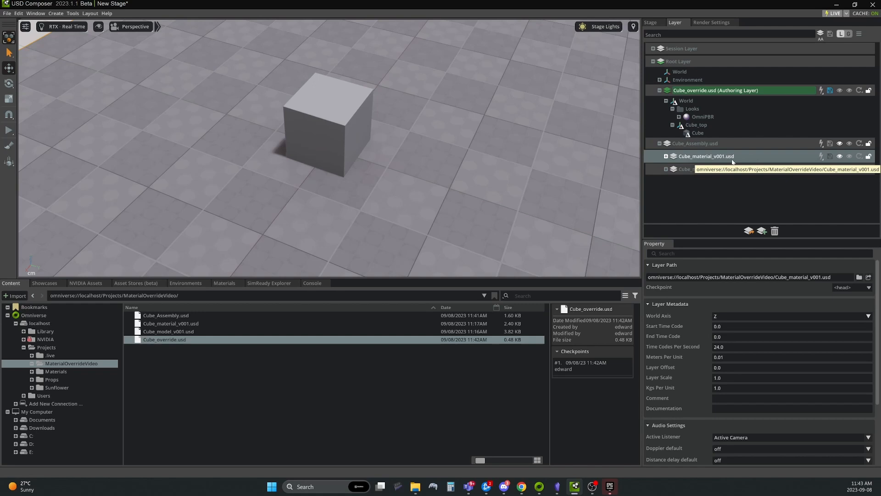
click(715, 146)
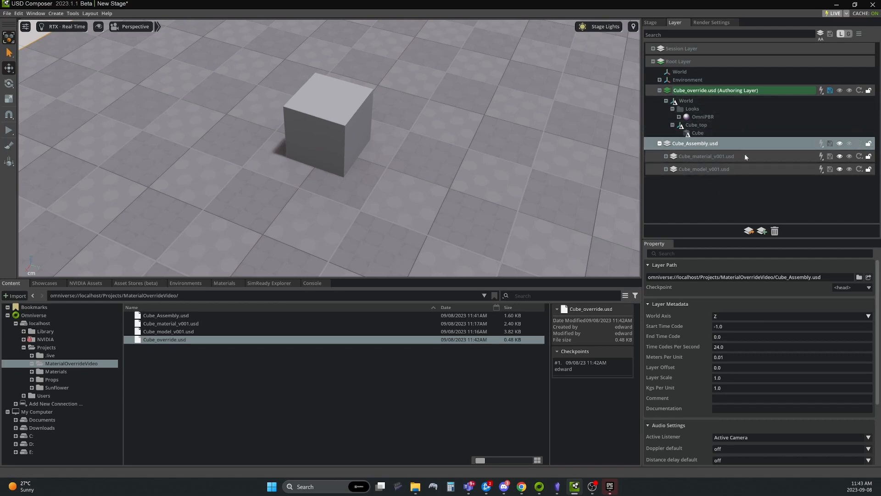
click(698, 133)
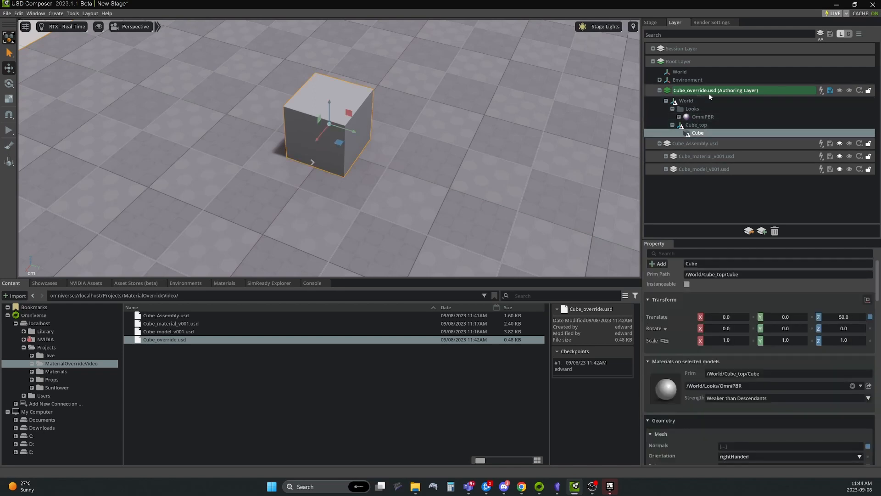
click(660, 91)
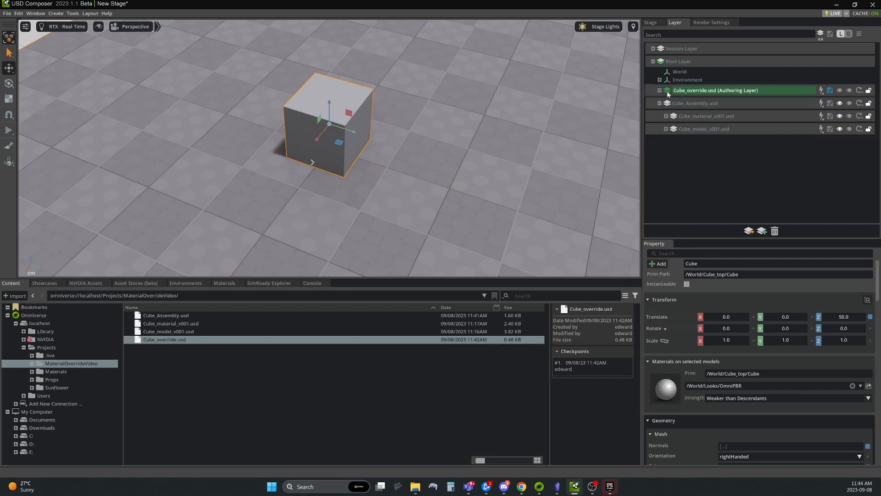
click(501, 217)
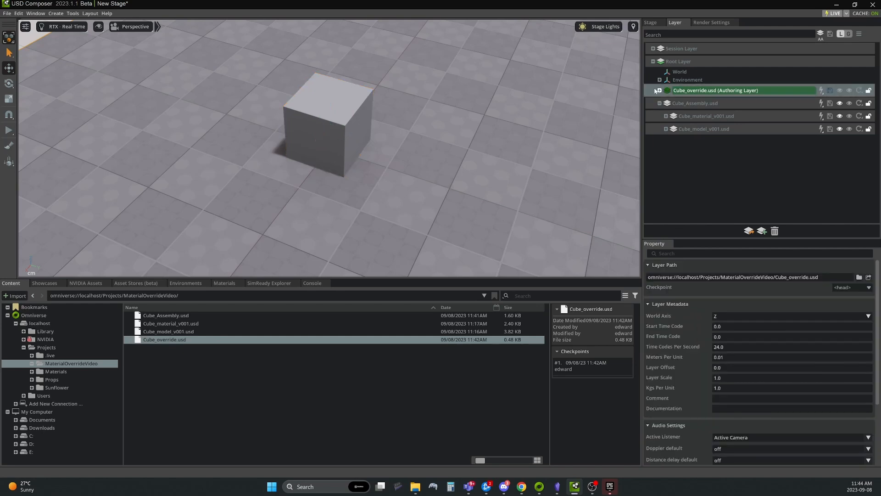
Step: Make the root layer the authoring layer, then mute and unmute Cube_override.usd to compare the cube with and without its material override
double_click(733, 66)
click(840, 90)
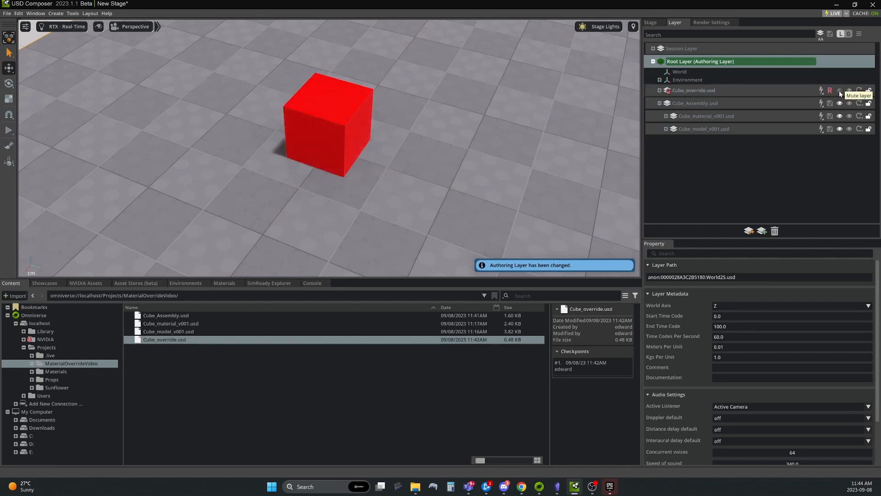
click(840, 91)
click(839, 91)
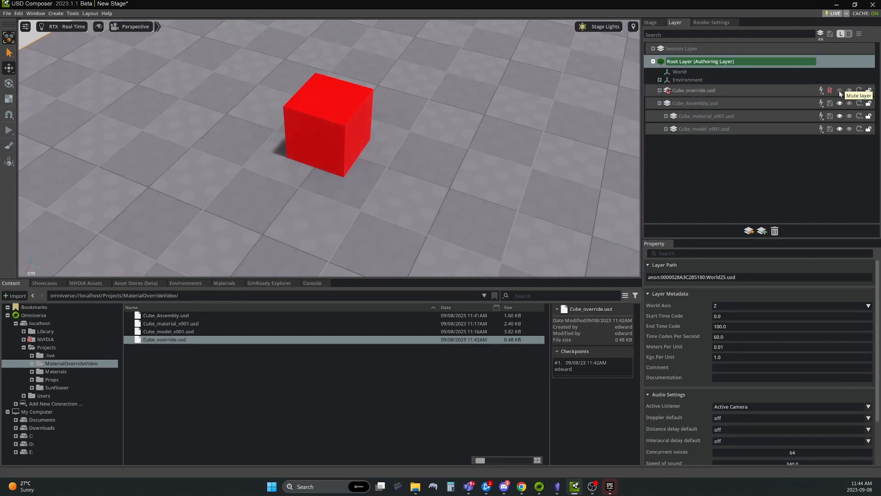
click(840, 92)
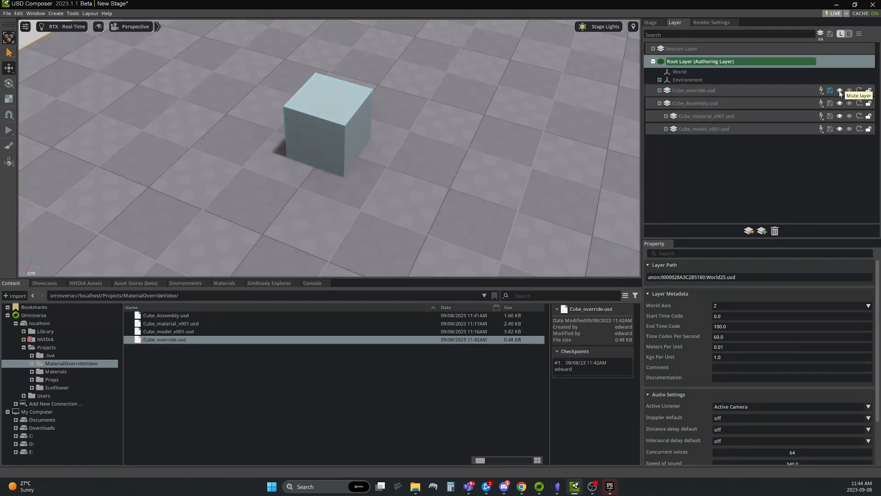